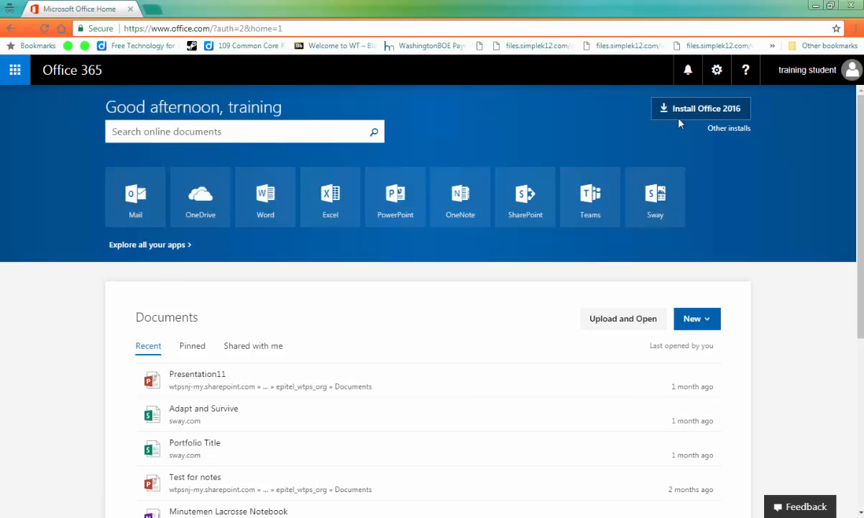
# Step: Open the Calendar app from the Office 365 home page
pyautogui.click(15, 72)
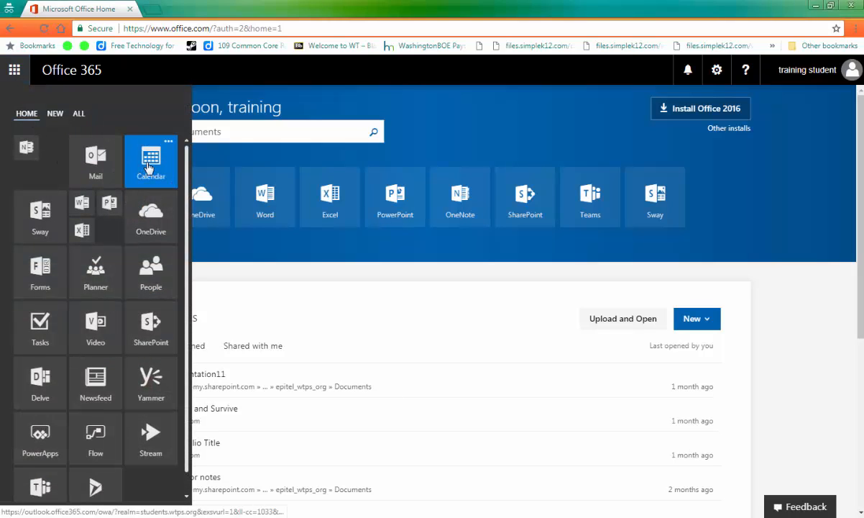
pyautogui.click(147, 167)
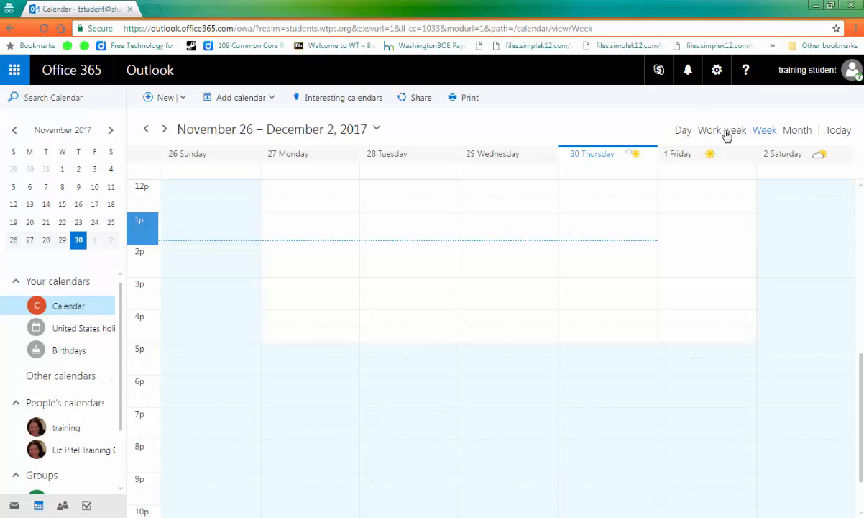
# Step: Look through the calendar's Month and Day views, try a time slot in the Day view, and return to the Week view
pyautogui.click(799, 132)
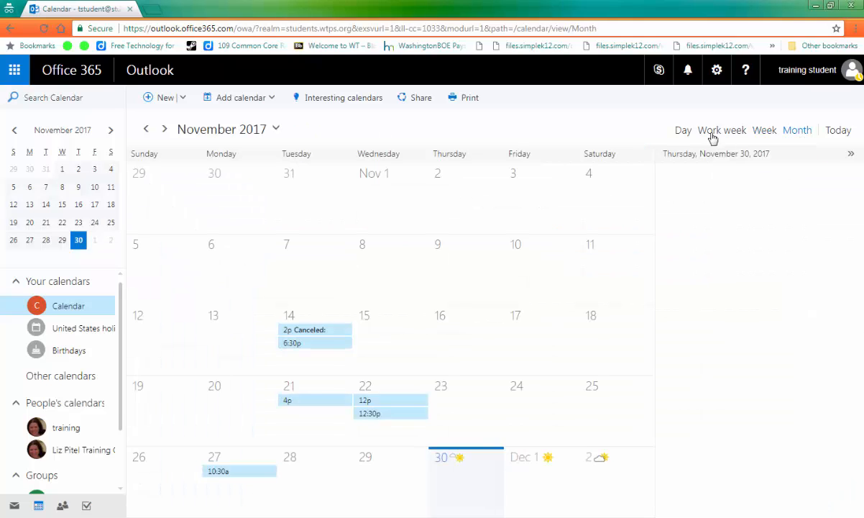
pyautogui.click(683, 133)
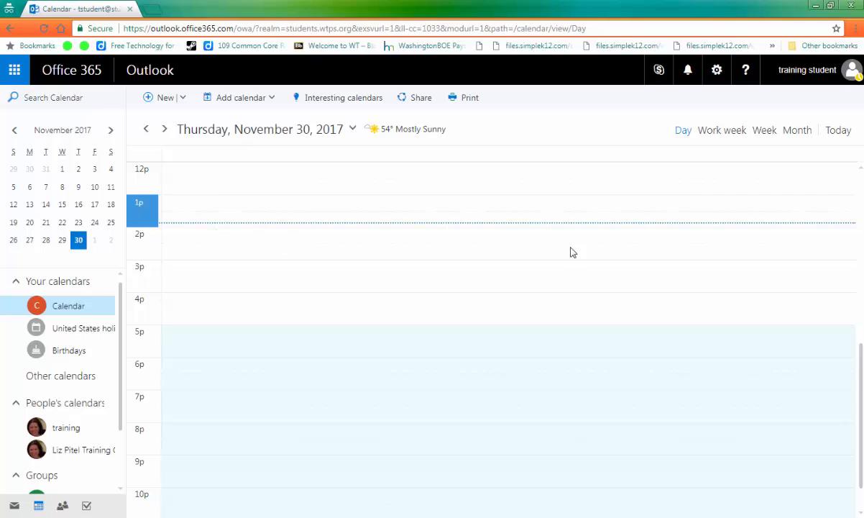
pyautogui.click(192, 206)
pyautogui.click(196, 260)
pyautogui.click(187, 253)
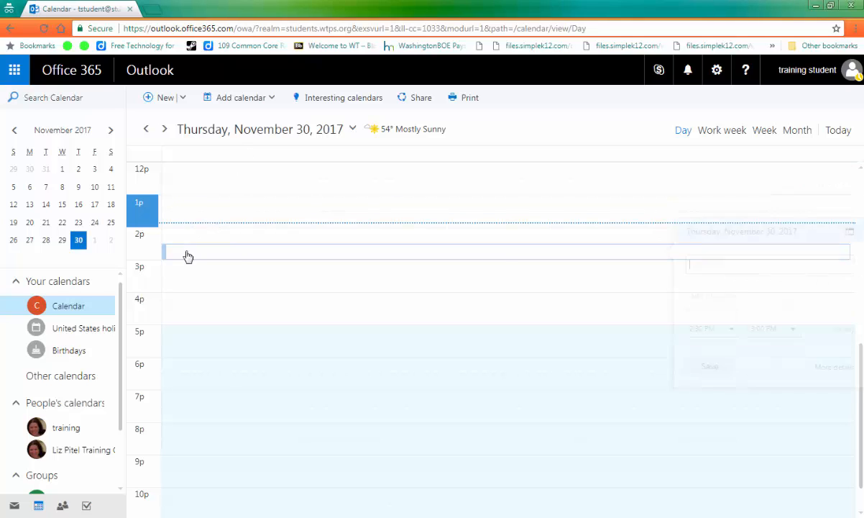
pyautogui.click(764, 131)
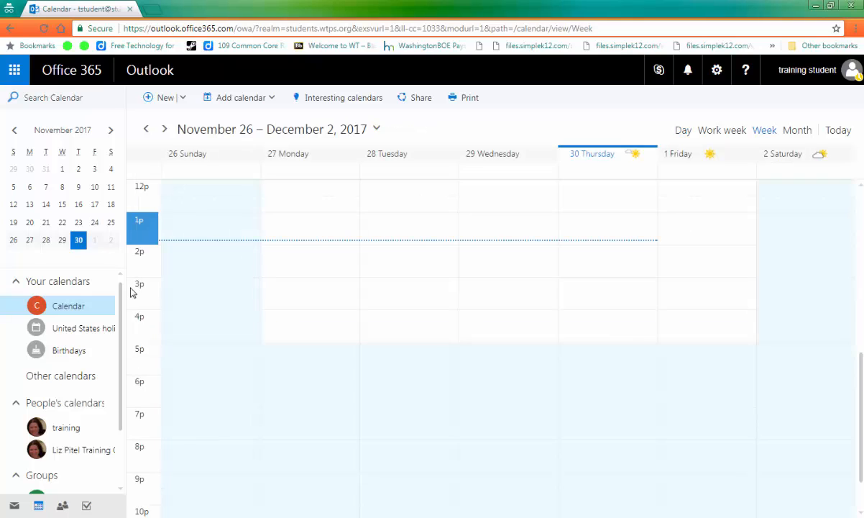
# Step: Start an event on Monday, November 27, 2017 titled "Test tomorrow in ELA" with a start time of 11:30 AM
pyautogui.click(302, 268)
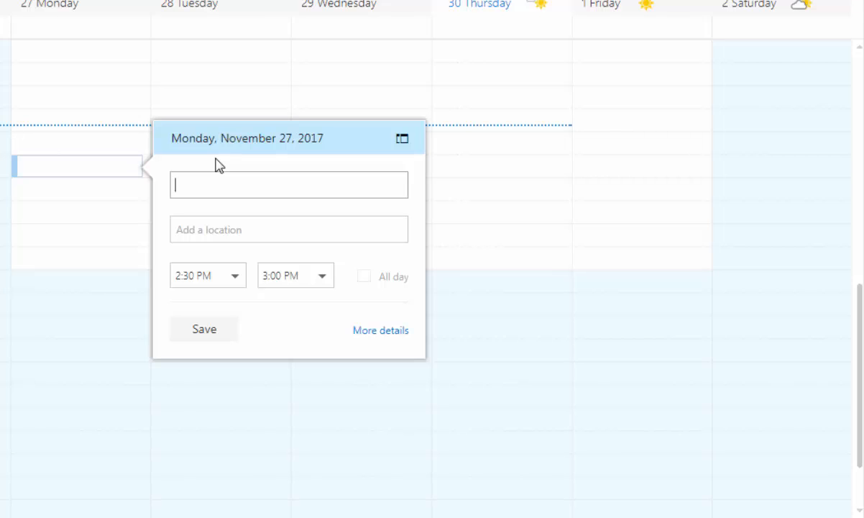
pyautogui.write('Test tomorrow i')
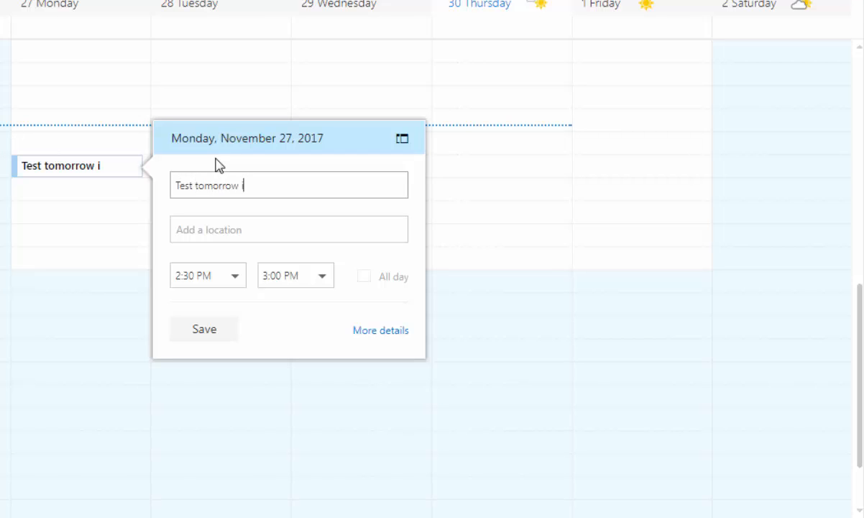
pyautogui.write('n ELA')
pyautogui.click(234, 278)
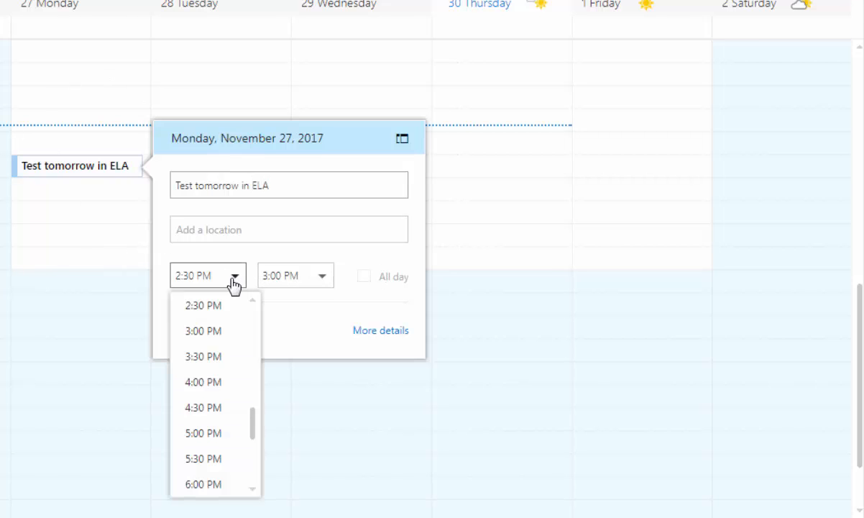
pyautogui.scroll(3, 238, 374)
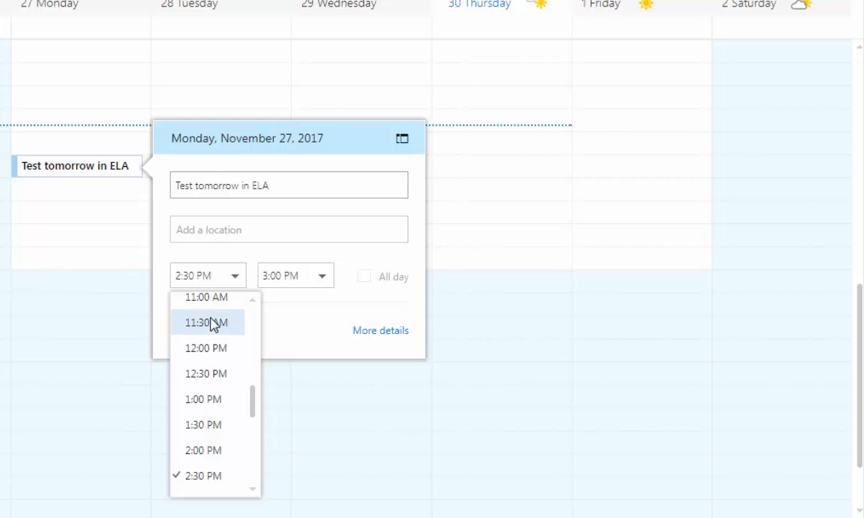
pyautogui.click(213, 324)
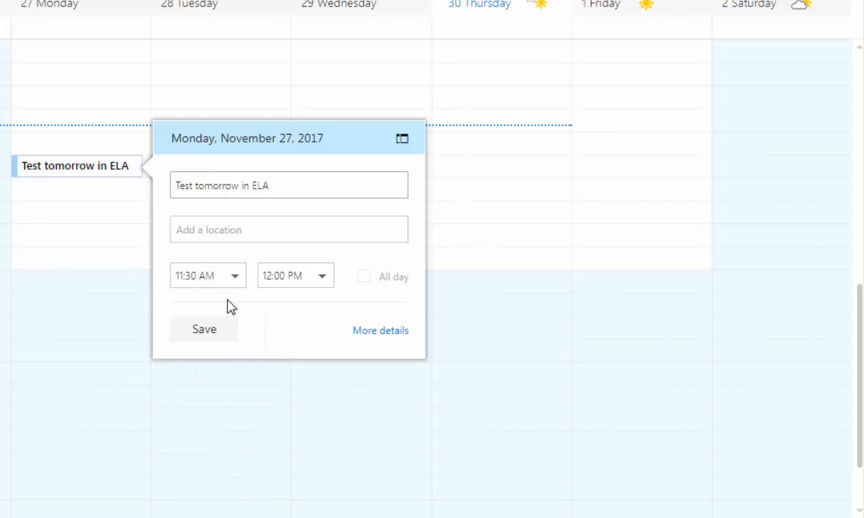
# Step: In the event's full details, add the description "Notes: see online flashcards" and set the reminder to 2 days
pyautogui.click(381, 330)
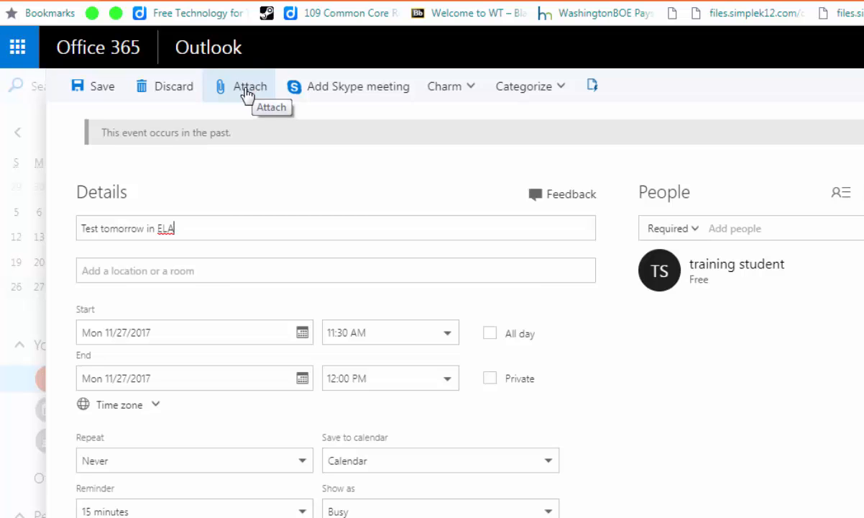
pyautogui.scroll(-3, 149, 469)
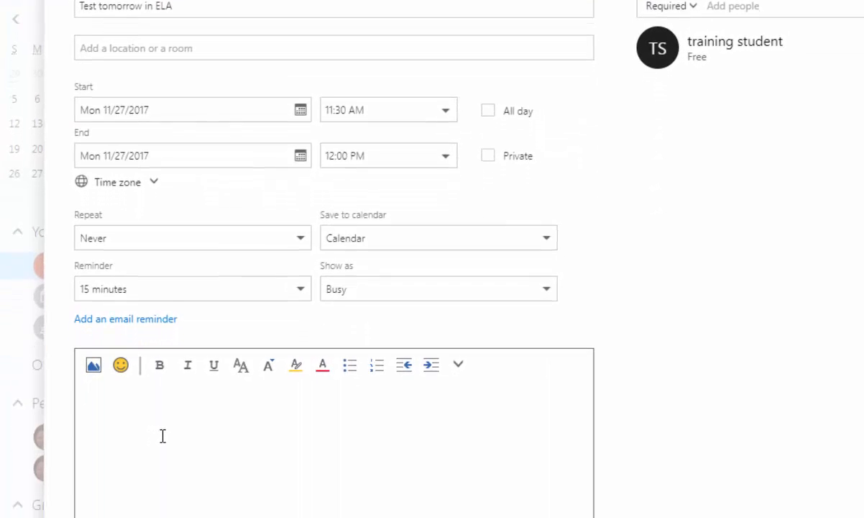
pyautogui.click(163, 436)
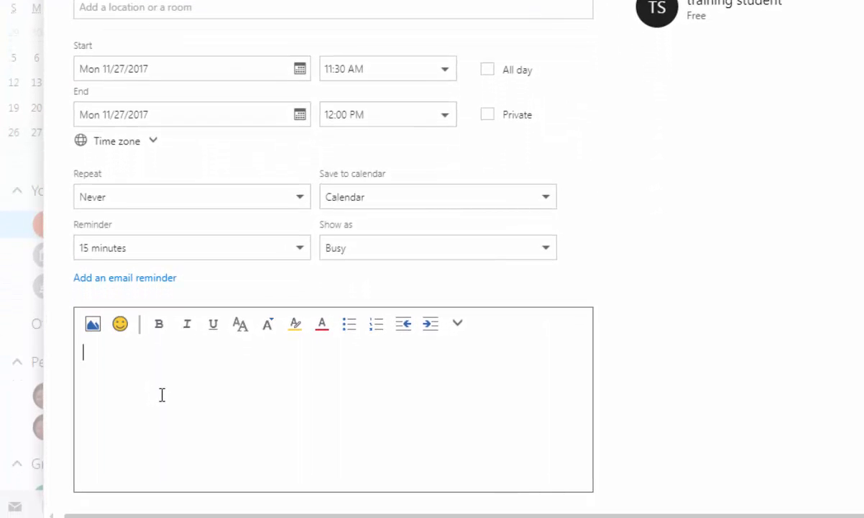
pyautogui.write('Notes: see online flashcards')
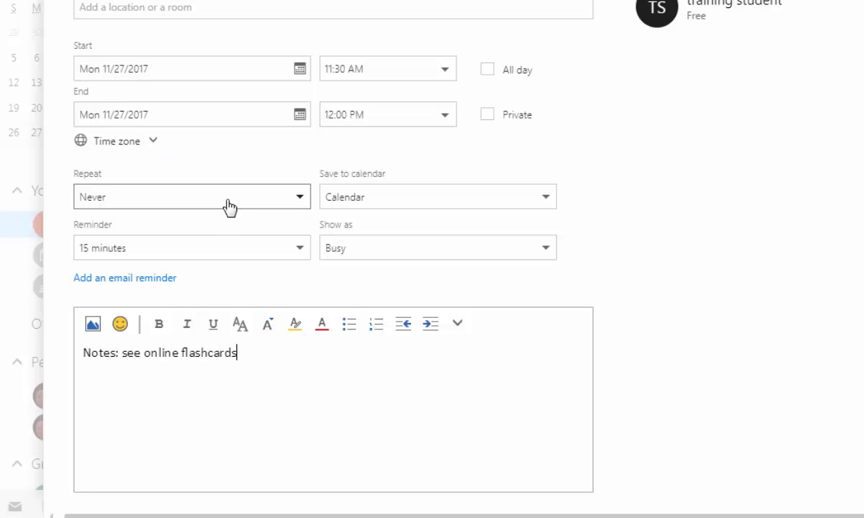
pyautogui.click(193, 250)
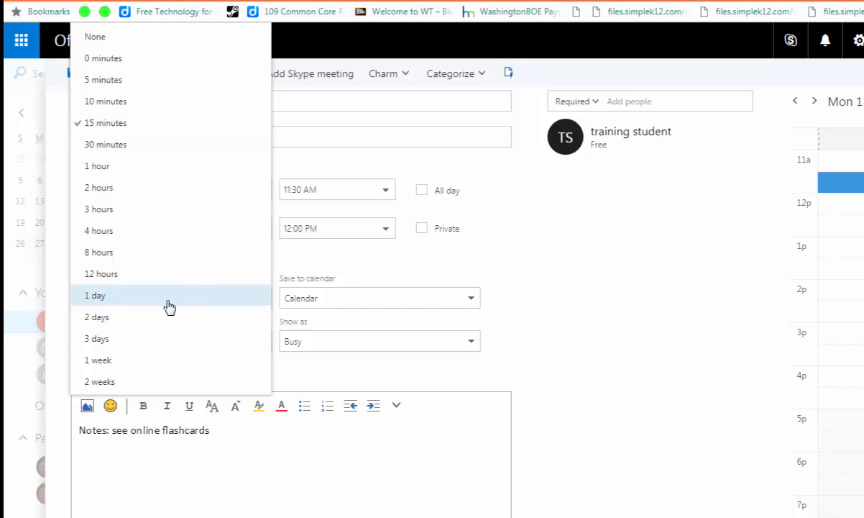
pyautogui.click(145, 318)
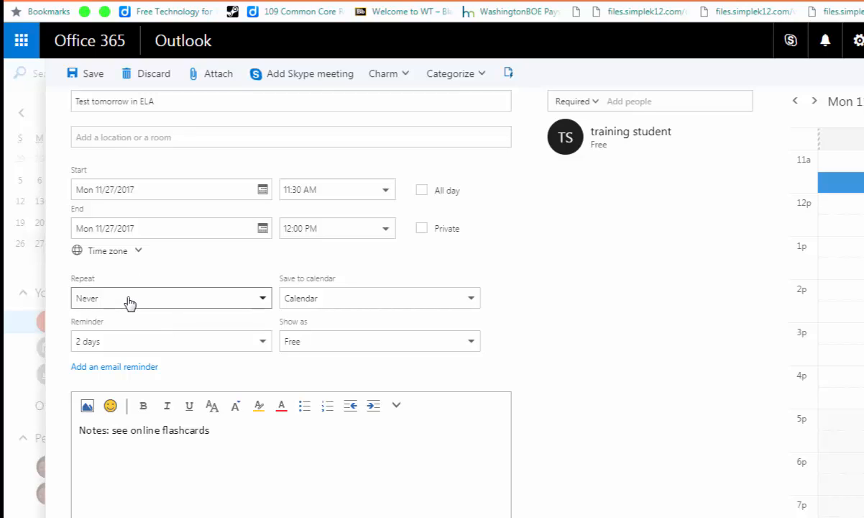
# Step: Try repeating the event every Monday and set the repeat option back to Never
pyautogui.click(129, 302)
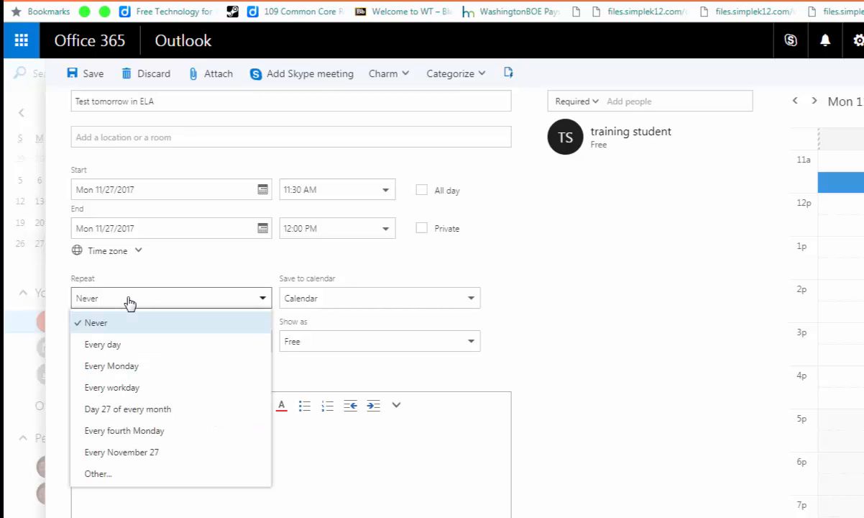
pyautogui.click(176, 373)
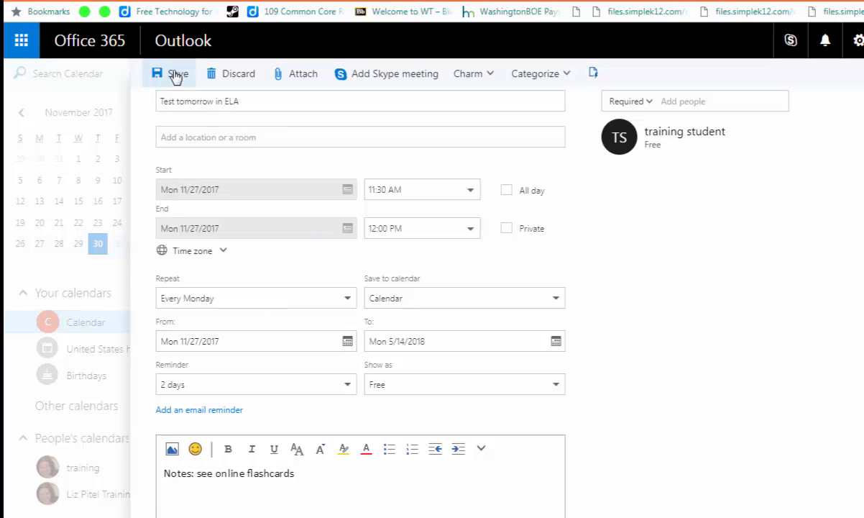
pyautogui.click(241, 294)
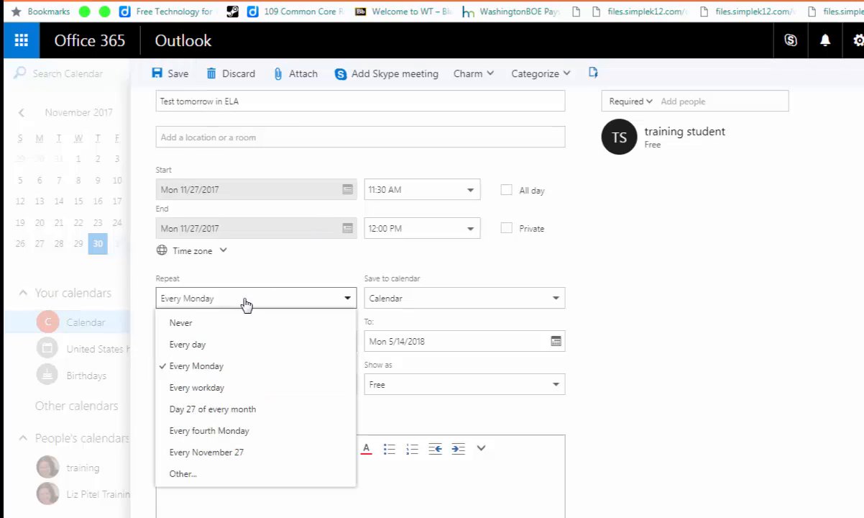
pyautogui.click(235, 328)
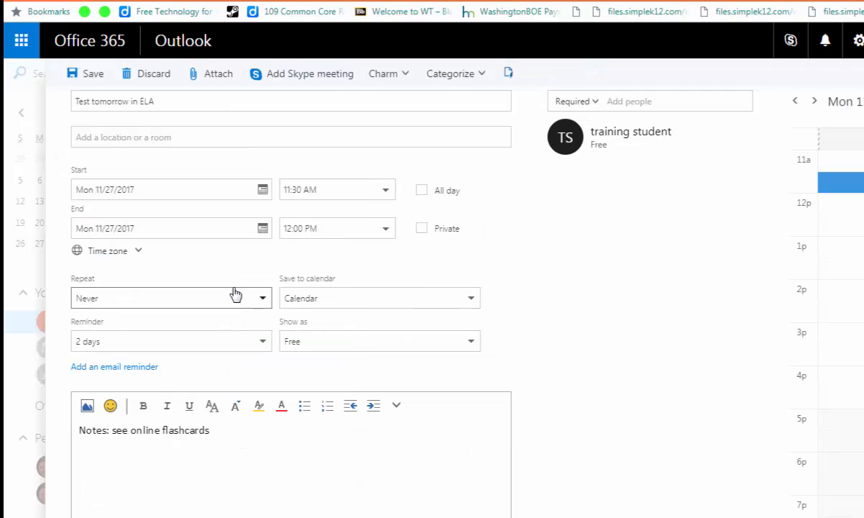
# Step: Save the ELA test event and review its summary and full details from the calendar
pyautogui.click(87, 73)
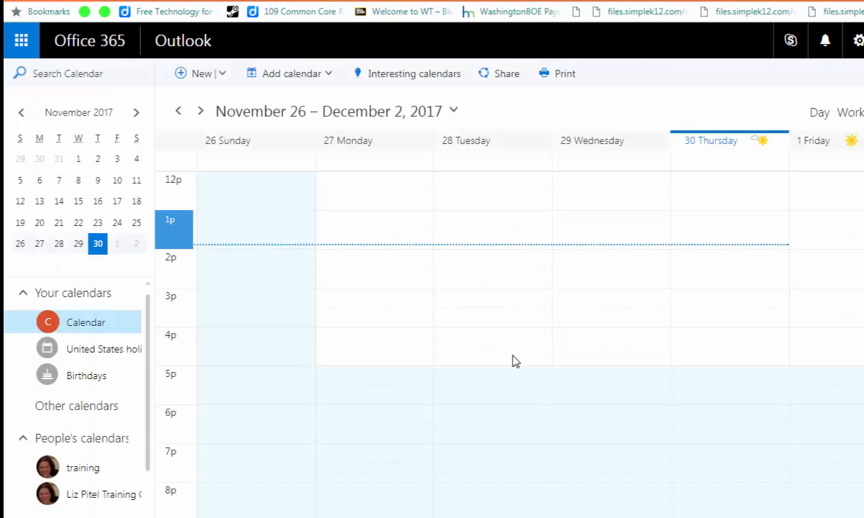
pyautogui.scroll(4, 483, 335)
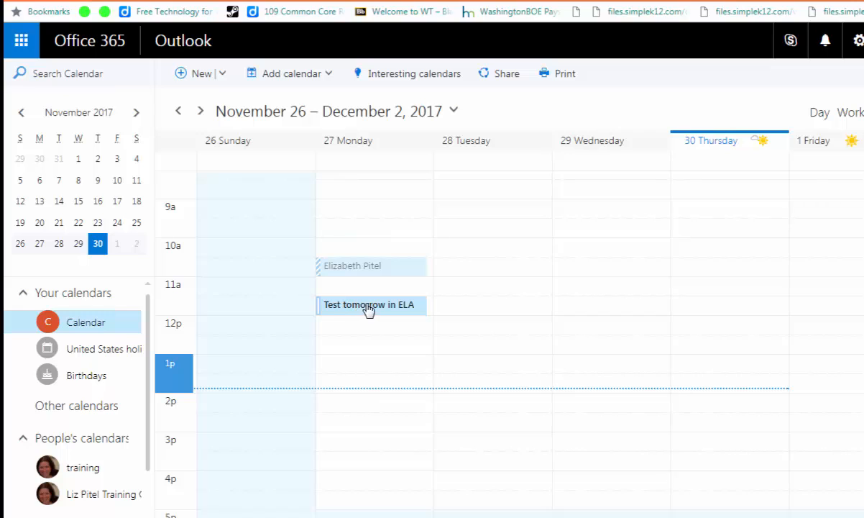
pyautogui.click(368, 308)
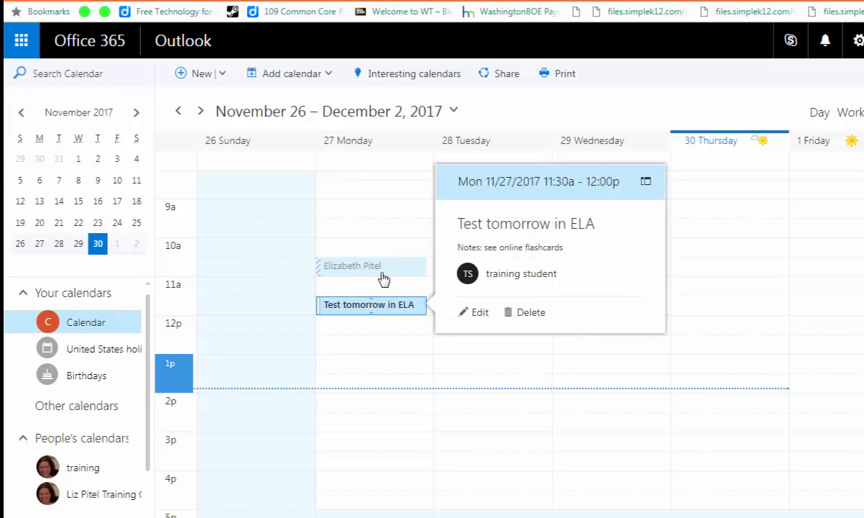
pyautogui.click(375, 308)
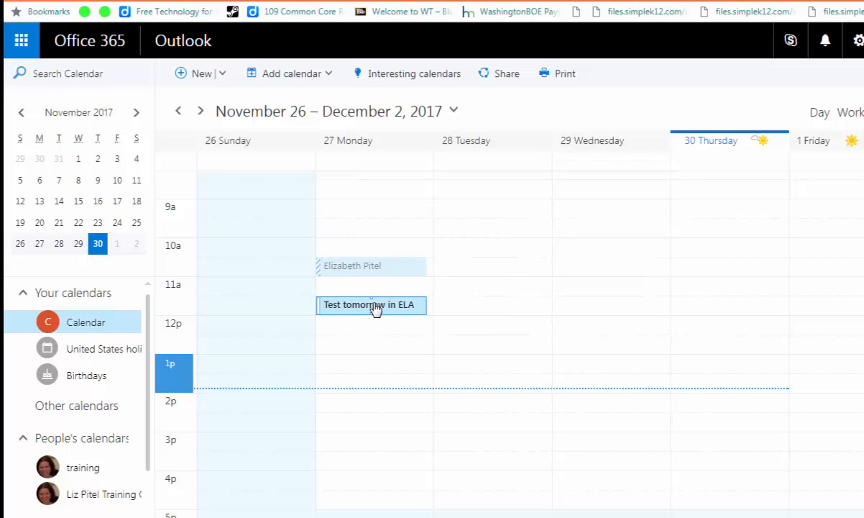
pyautogui.doubleClick(376, 307)
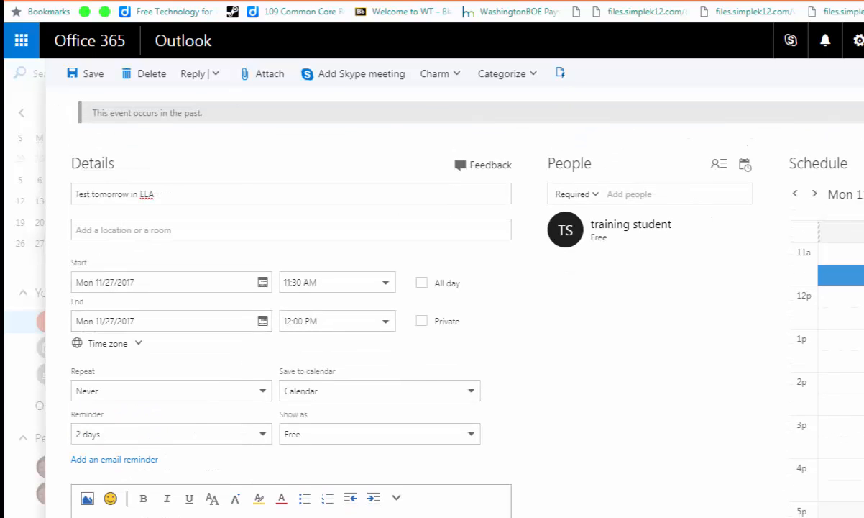
pyautogui.press('Escape')
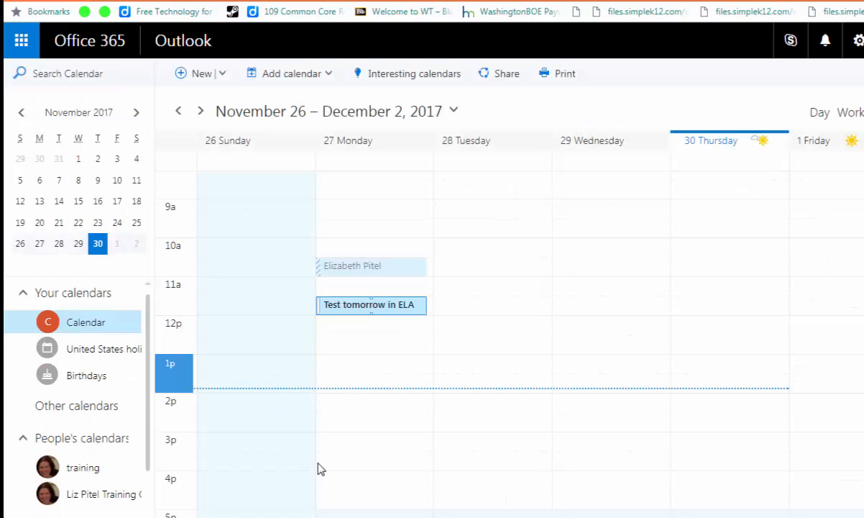
# Step: Start a Monday, November 27 event at 3:00 PM titled "Tonight's Assignments" and open its full details
pyautogui.click(357, 443)
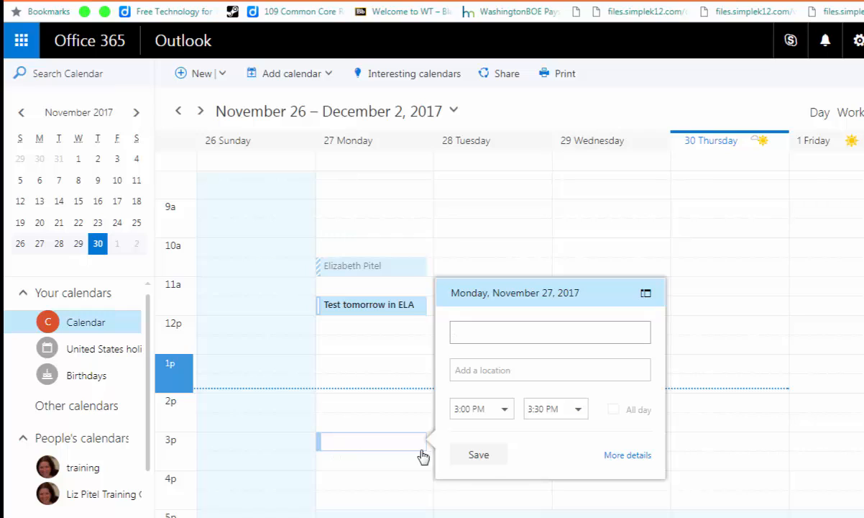
pyautogui.write("Tonight's As")
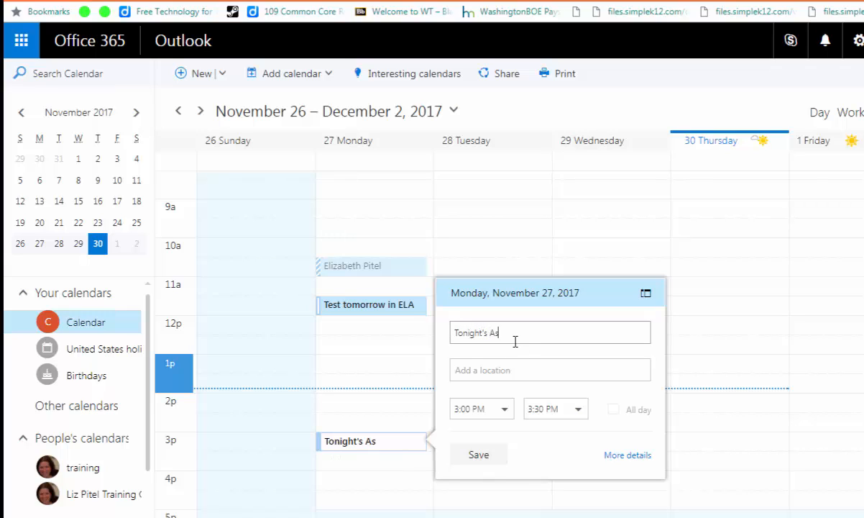
pyautogui.write('signments')
pyautogui.click(627, 456)
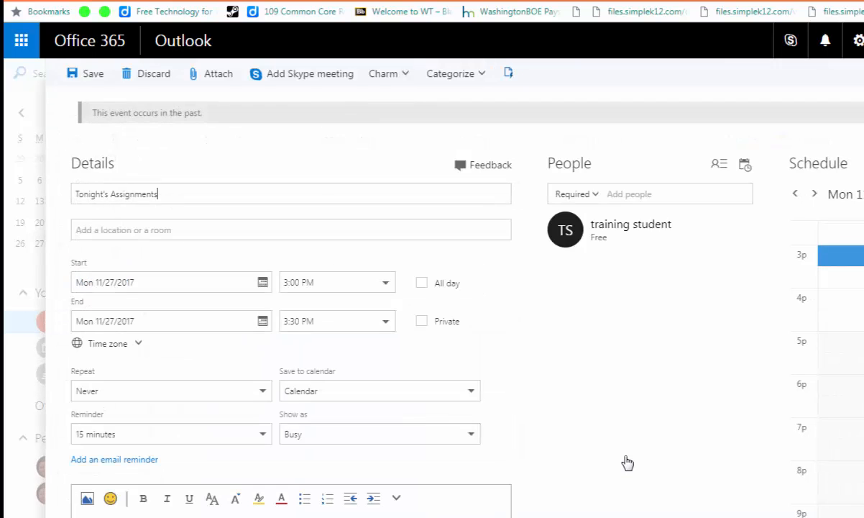
# Step: List the subjects "Math:", "ELA:", "World Language:", "SS" and "Science" on separate lines in the event description
pyautogui.click(182, 475)
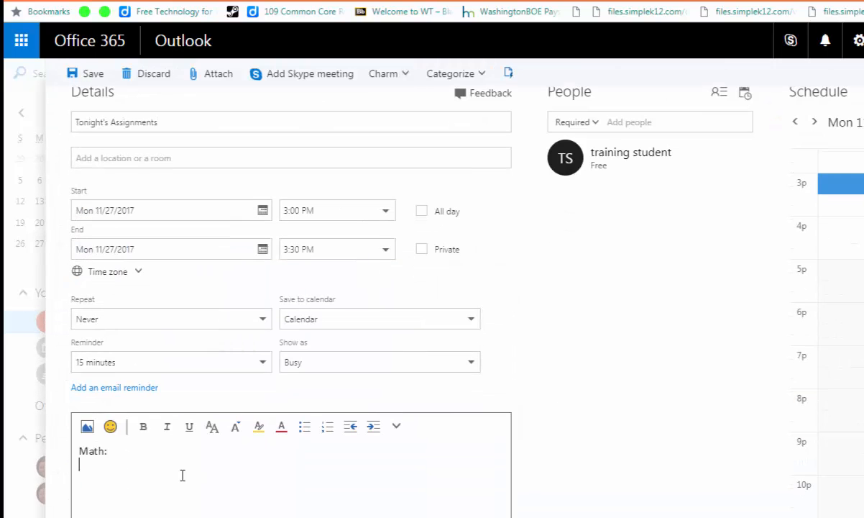
pyautogui.write('ELA: ')
pyautogui.write('World Language:')
pyautogui.press('Return')
pyautogui.write('SS')
pyautogui.press('Return')
pyautogui.write('Science')
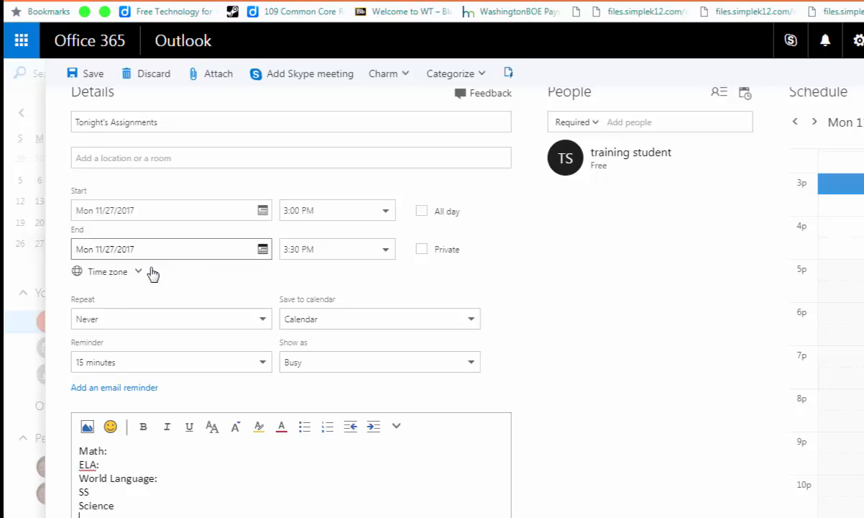
# Step: Set the assignments event to repeat every workday with a reminder of 3 hours
pyautogui.click(150, 318)
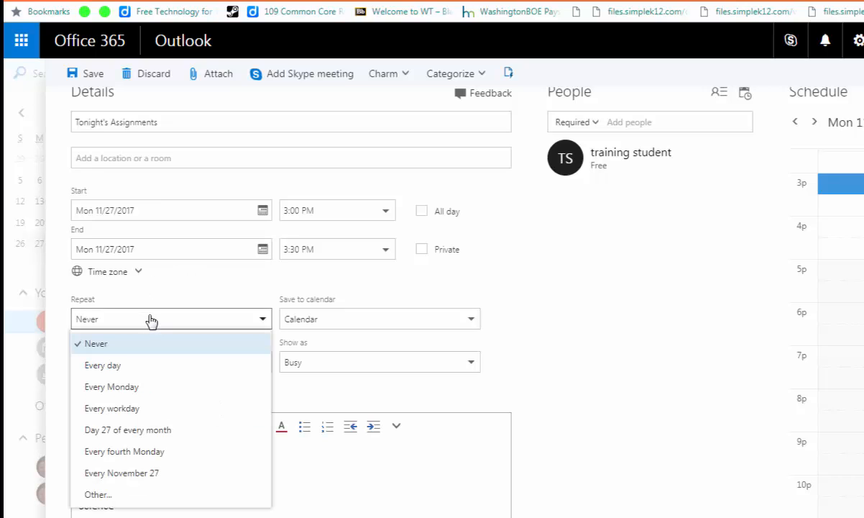
pyautogui.click(157, 409)
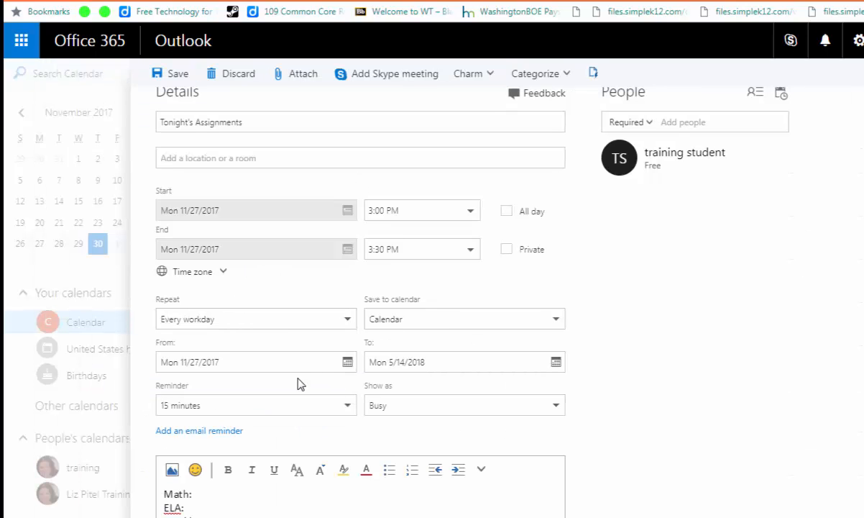
pyautogui.click(292, 413)
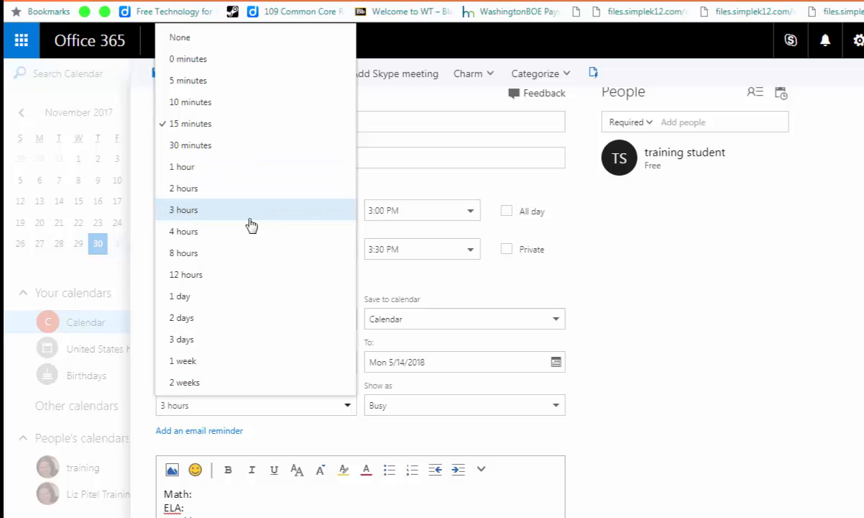
# Step: Set the assignments event's reminder to 1 hour and its start time to 5:00 PM, and save it
pyautogui.click(212, 169)
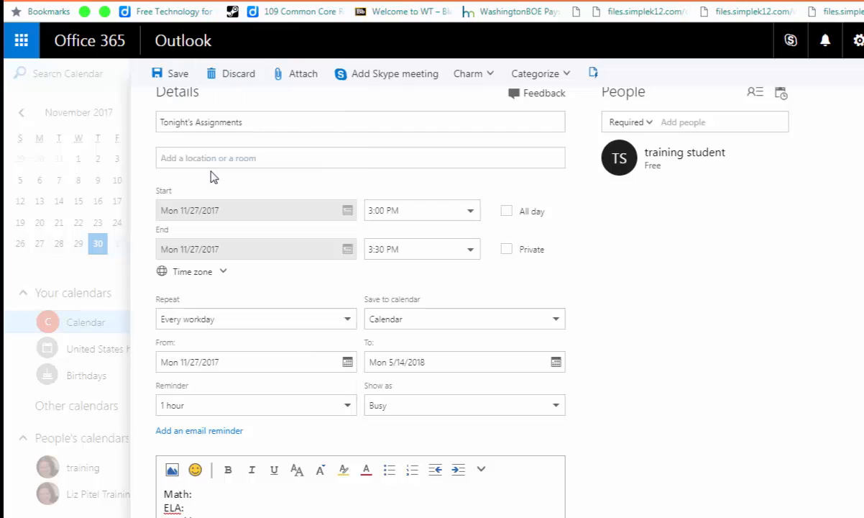
pyautogui.click(477, 217)
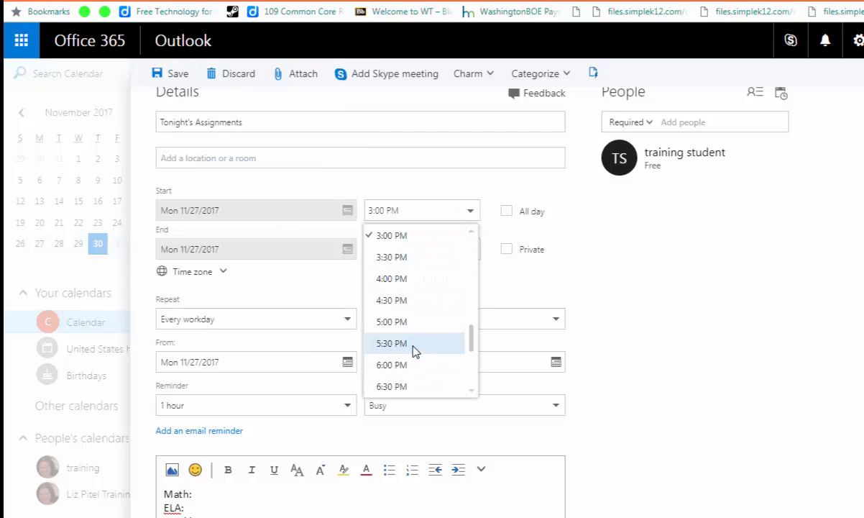
pyautogui.click(407, 323)
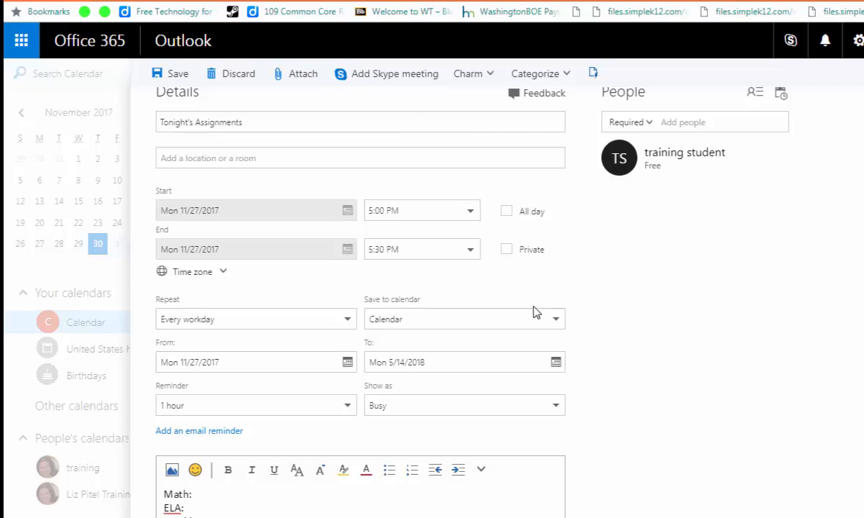
pyautogui.scroll(-1, 465, 403)
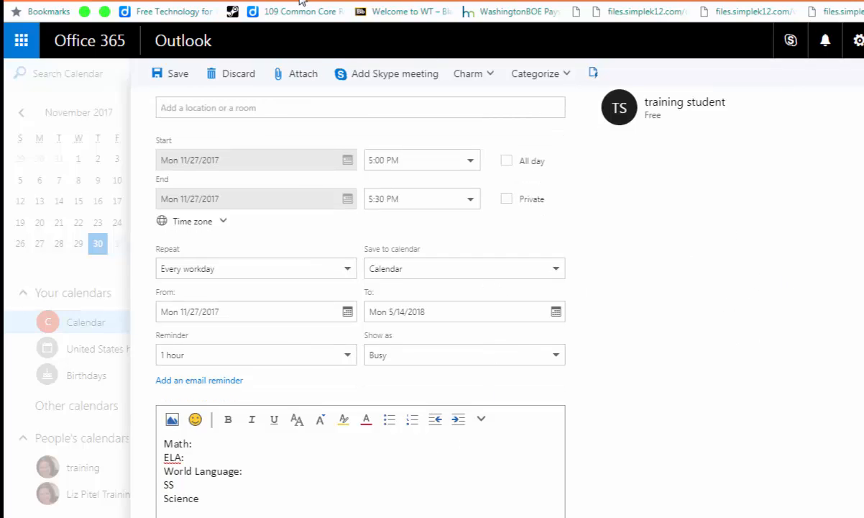
pyautogui.click(178, 74)
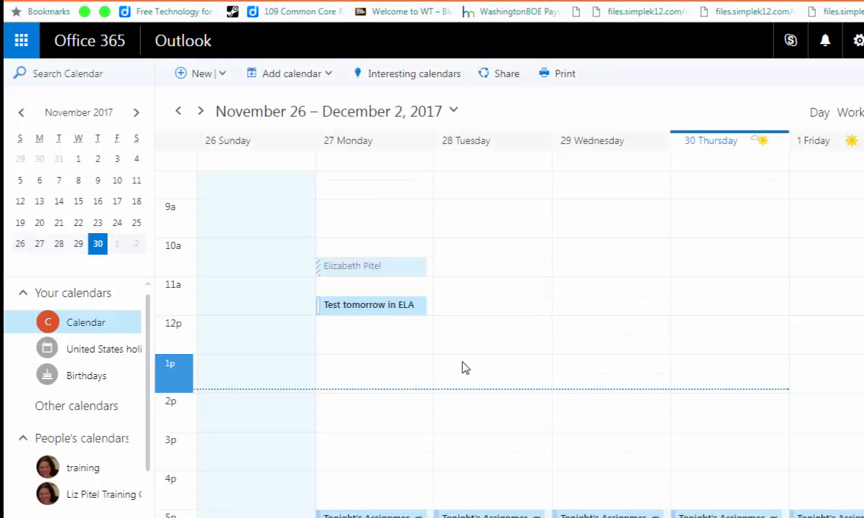
# Step: Open only the Monday, November 27 occurrence of "Tonight's Assignments" for editing
pyautogui.scroll(-2, 463, 368)
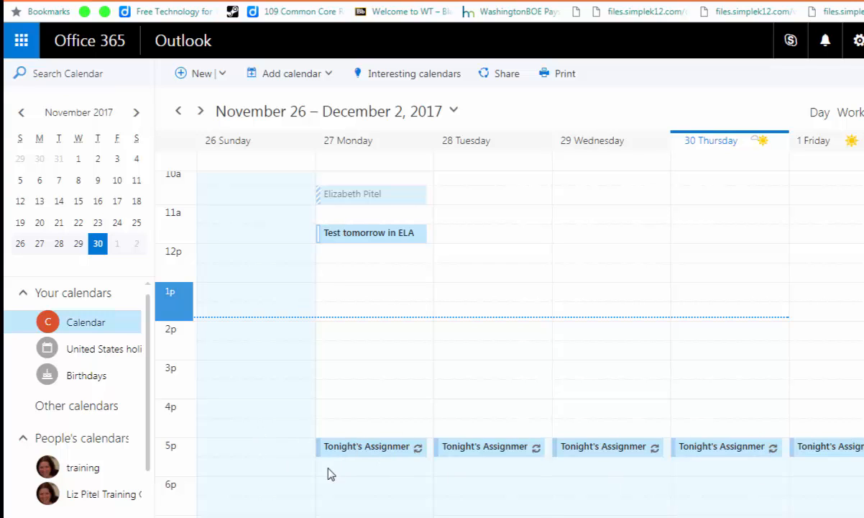
pyautogui.click(363, 448)
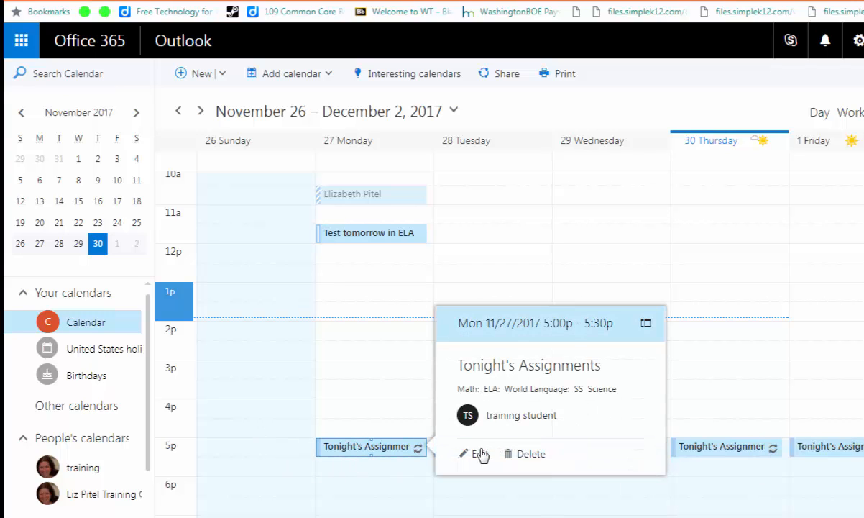
pyautogui.click(478, 453)
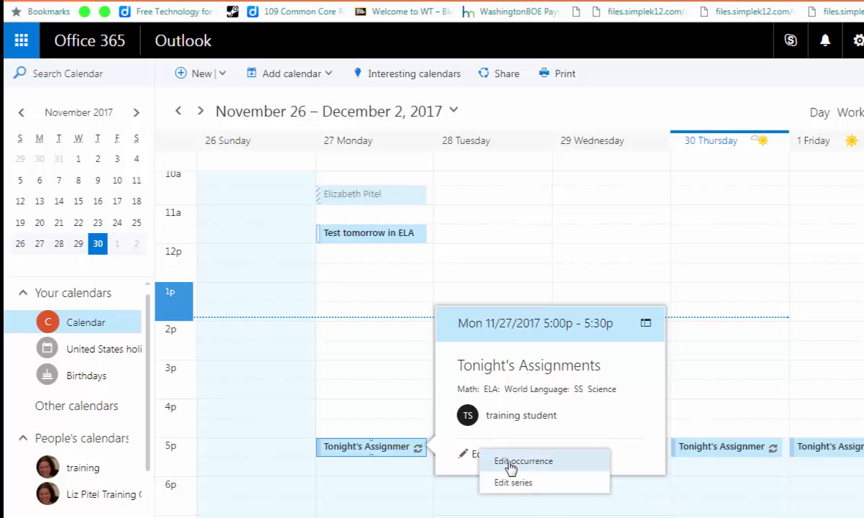
pyautogui.click(511, 463)
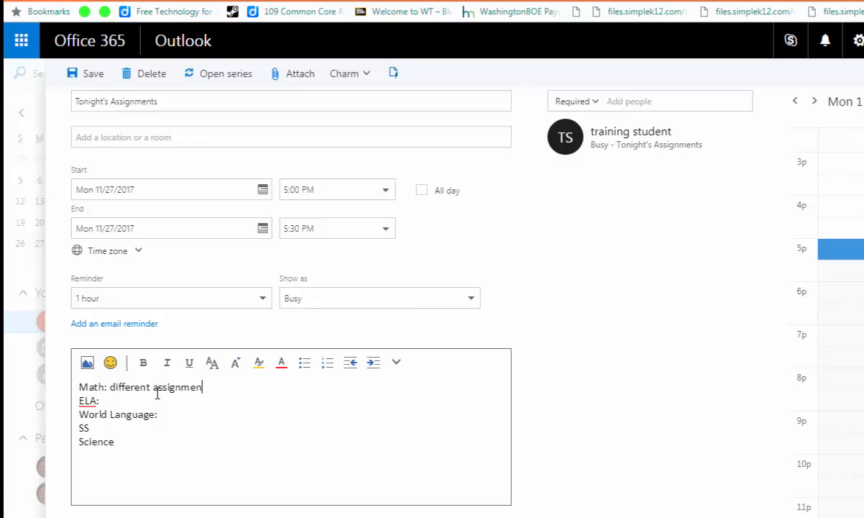
# Step: Add "different assignments" after "Math:" and "ELA:" in the description, and write "links" below the subject list
pyautogui.moveTo(157, 392); pyautogui.dragTo(156, 403)
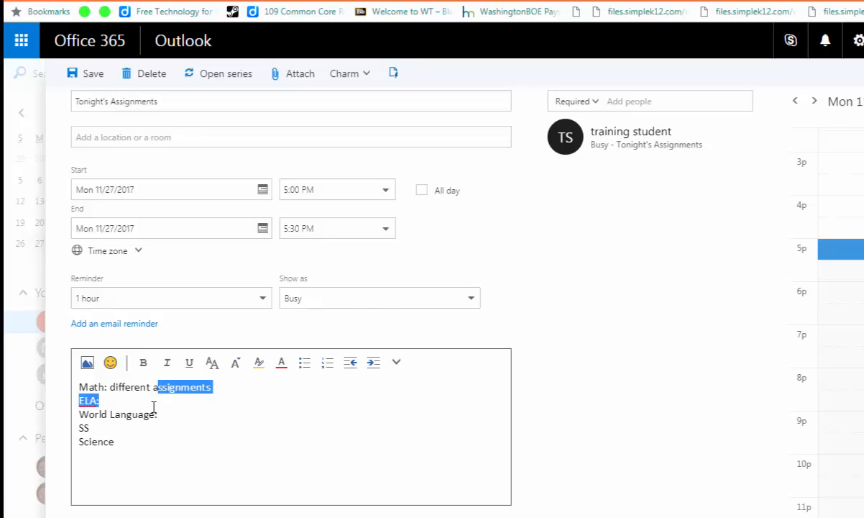
pyautogui.click(167, 397)
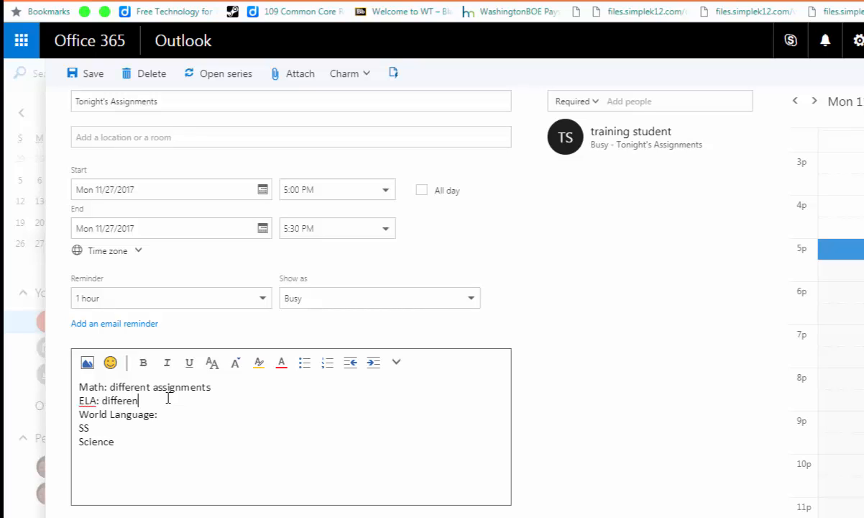
pyautogui.write('different assignments')
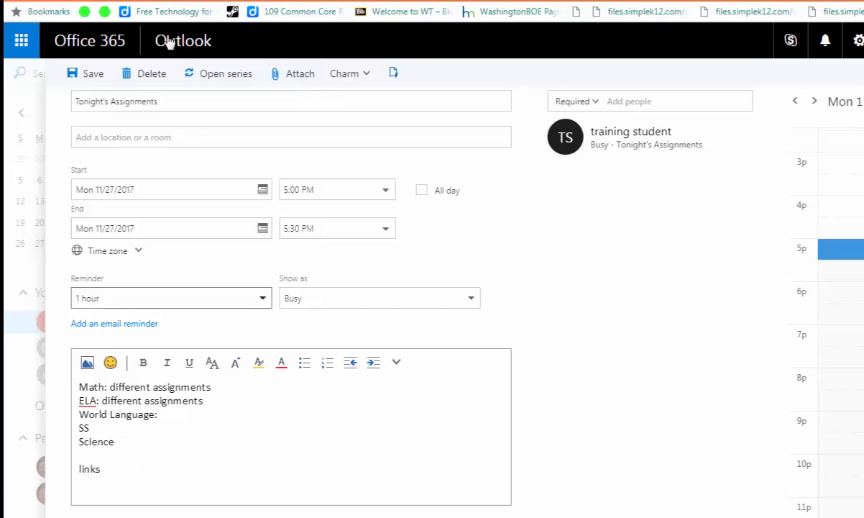
# Step: Insert a sad face emoji after "links", searching the emojis for "sad", and save the occurrence
pyautogui.click(114, 363)
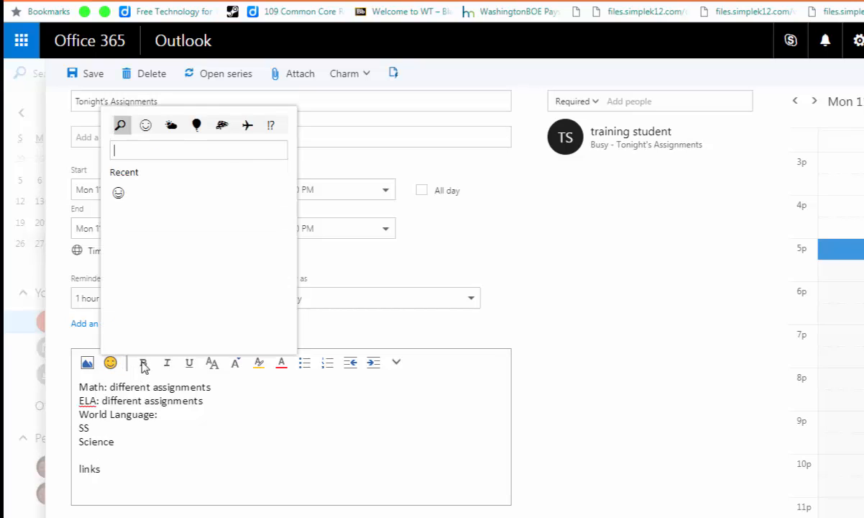
pyautogui.write('sad')
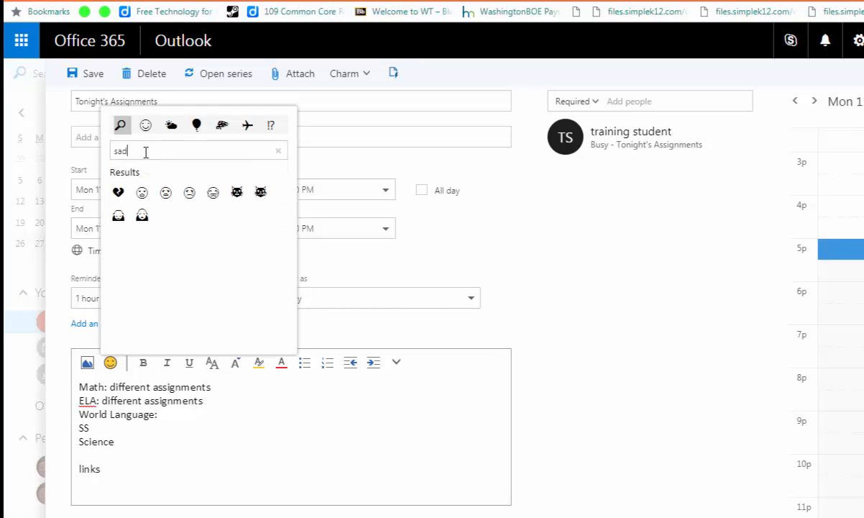
pyautogui.click(189, 192)
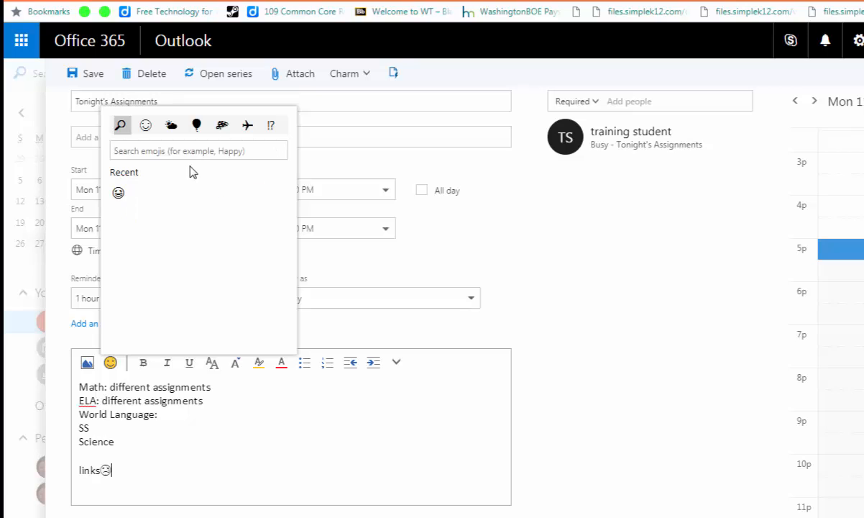
pyautogui.click(281, 425)
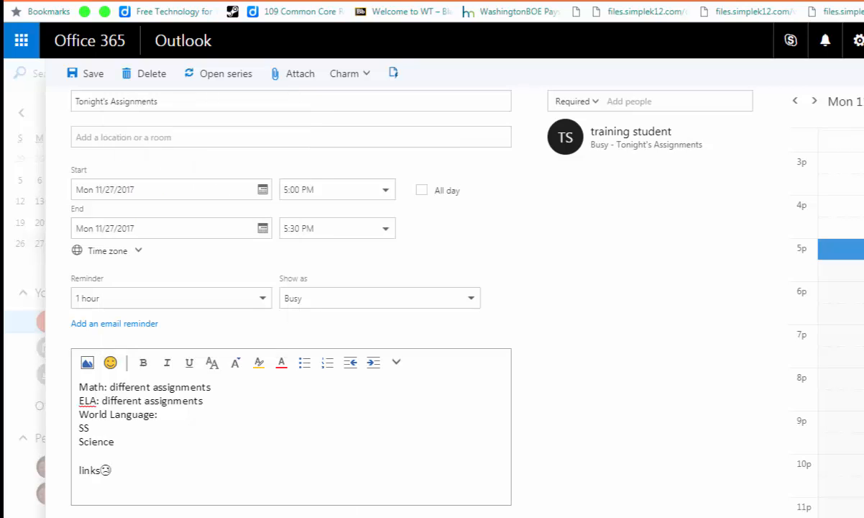
pyautogui.click(86, 75)
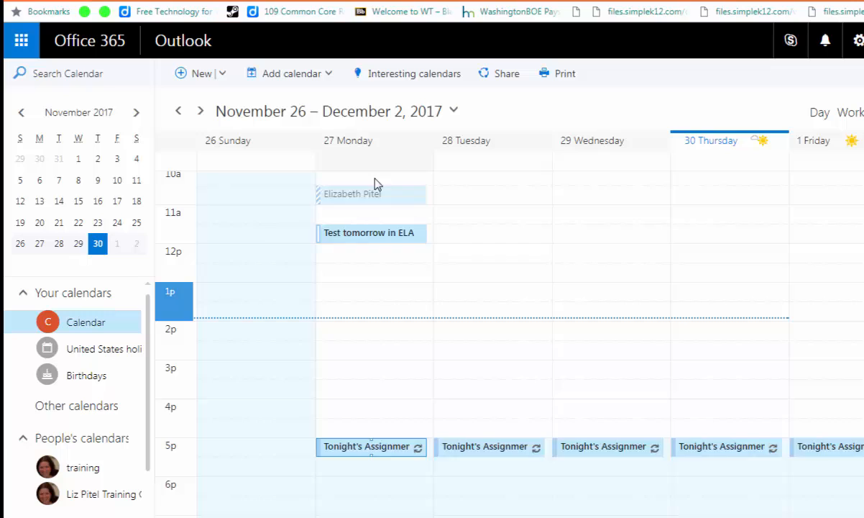
# Step: Review the Monday assignments occurrence's summary and full details, and compare it with the rest of the week
pyautogui.click(388, 454)
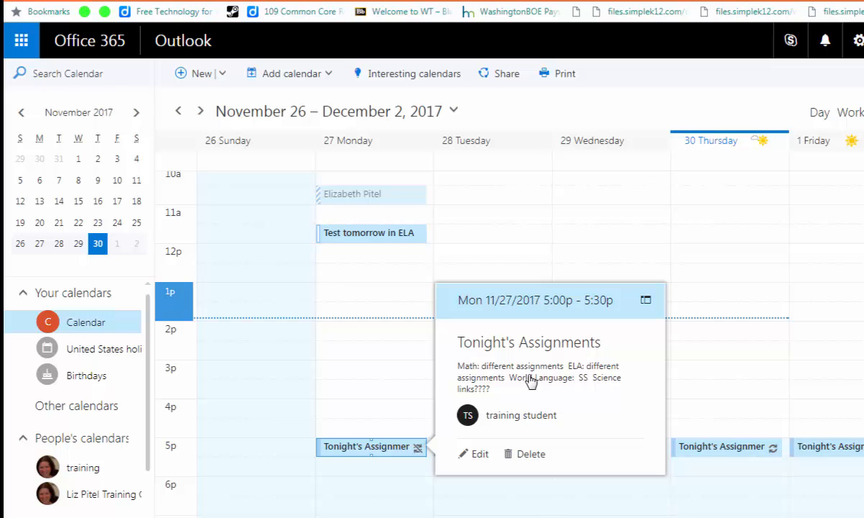
pyautogui.doubleClick(380, 459)
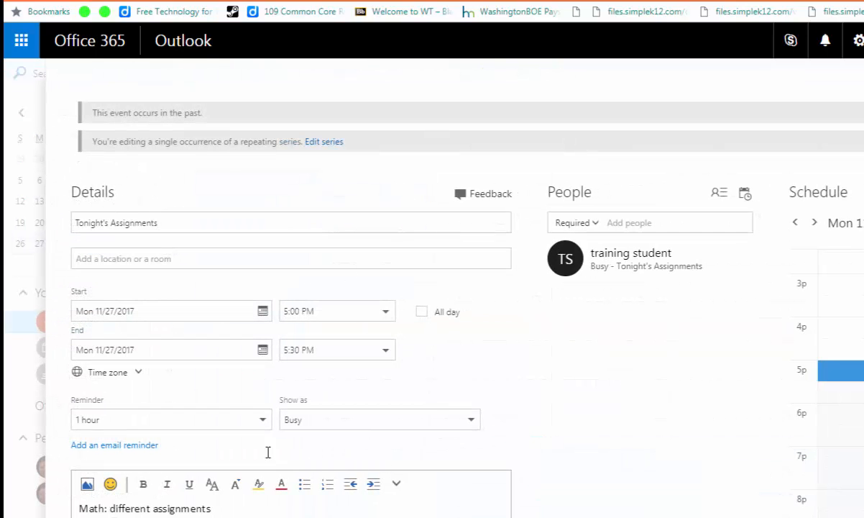
pyautogui.click(863, 73)
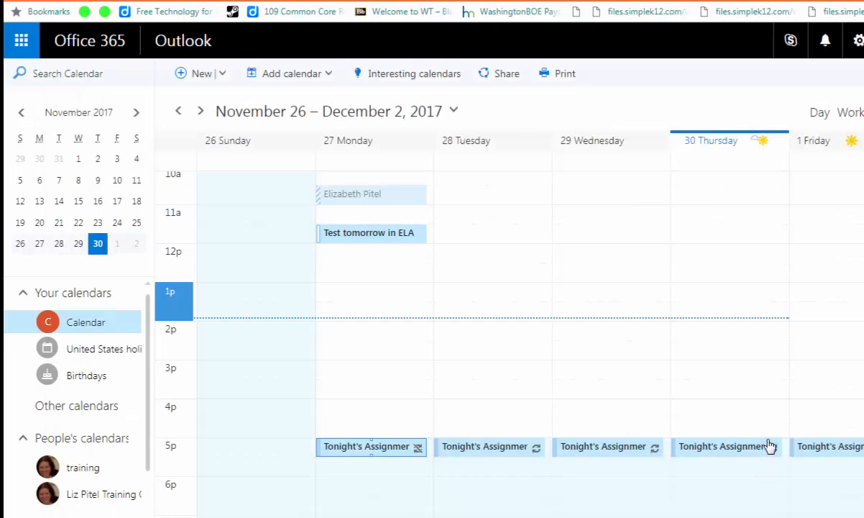
pyautogui.scroll(2, 763, 442)
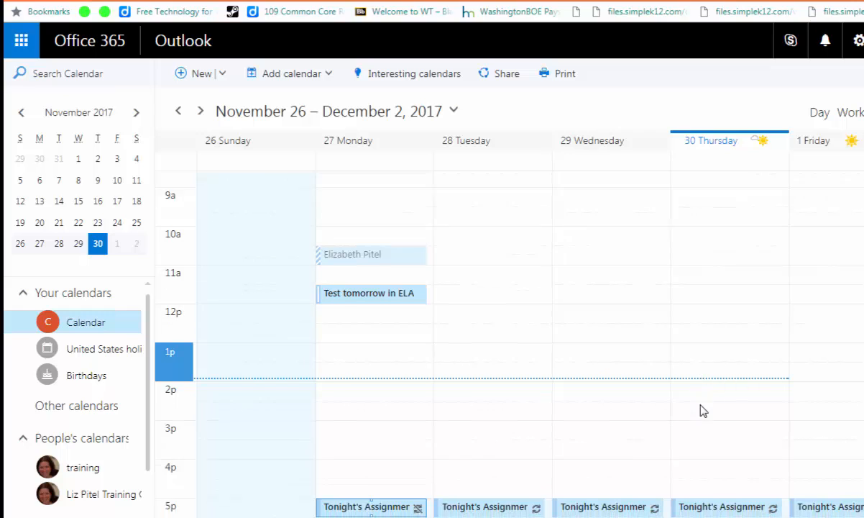
pyautogui.scroll(-2, 703, 410)
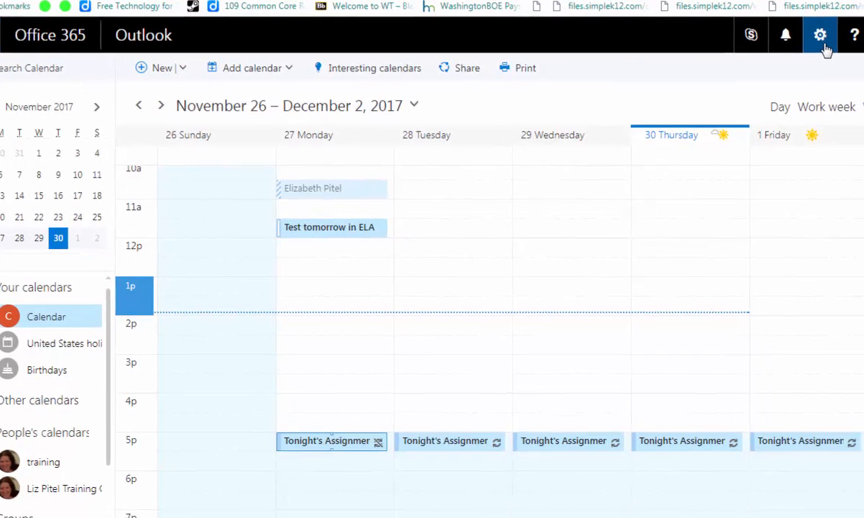
# Step: Open the text message notification settings in the calendar options
pyautogui.click(758, 34)
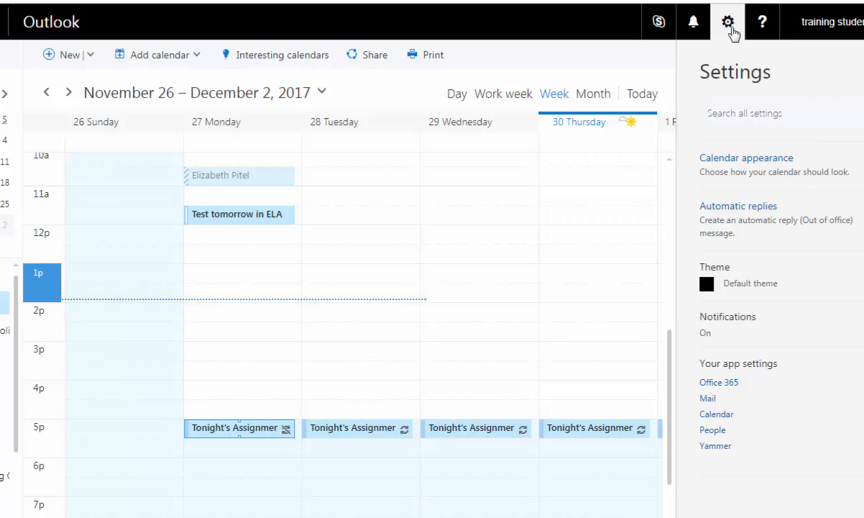
pyautogui.click(730, 415)
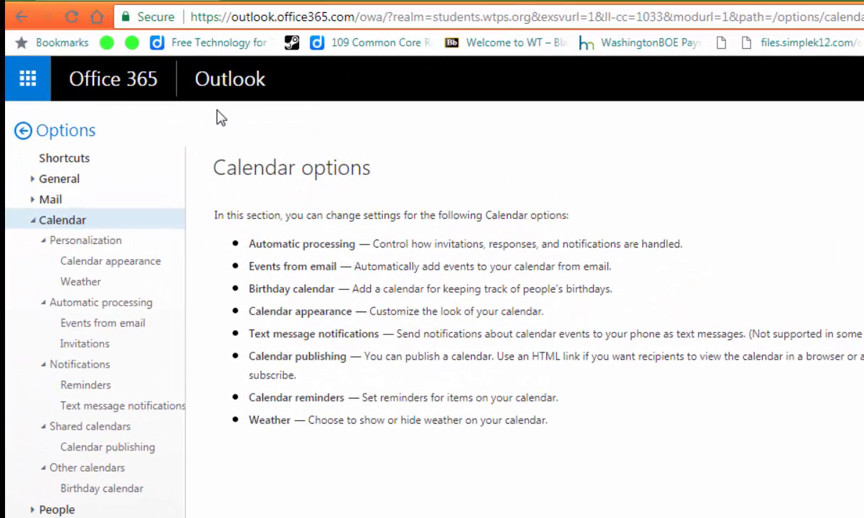
pyautogui.click(144, 412)
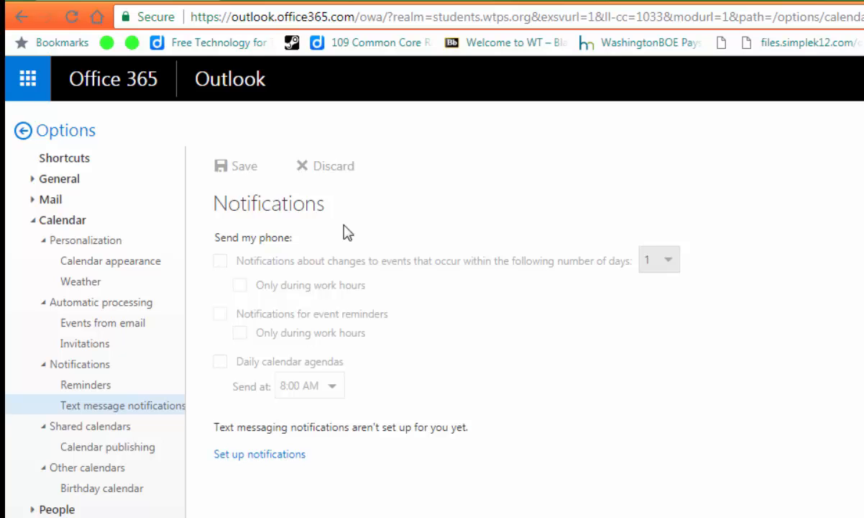
# Step: Try setting up text messaging with United States, T-Mobile and the mobile phone number, and cancel at the passcode request
pyautogui.click(302, 458)
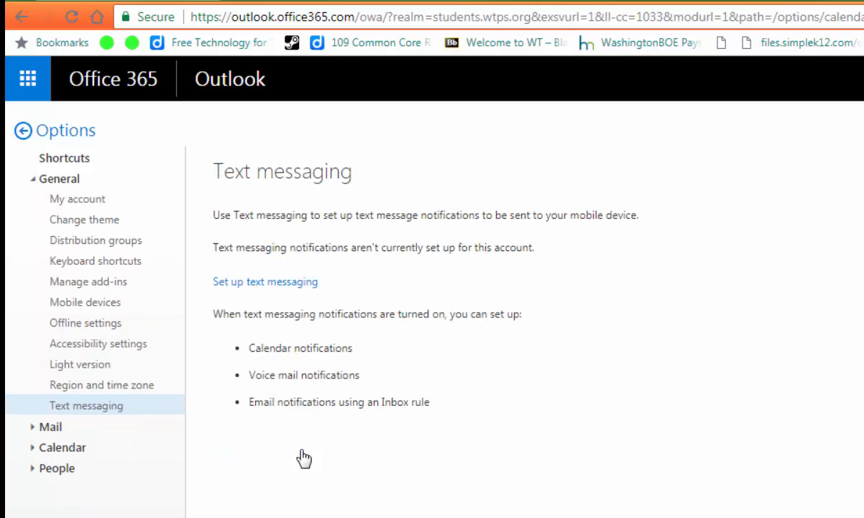
pyautogui.click(295, 284)
pyautogui.click(601, 259)
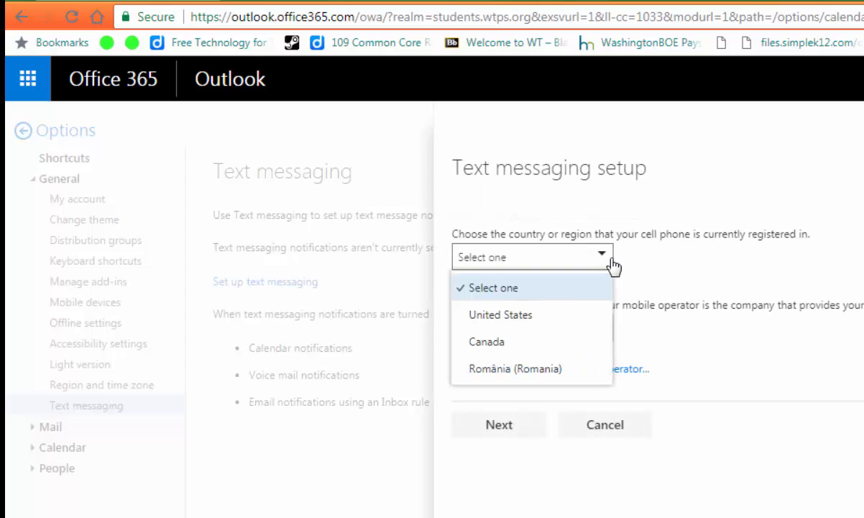
pyautogui.click(575, 326)
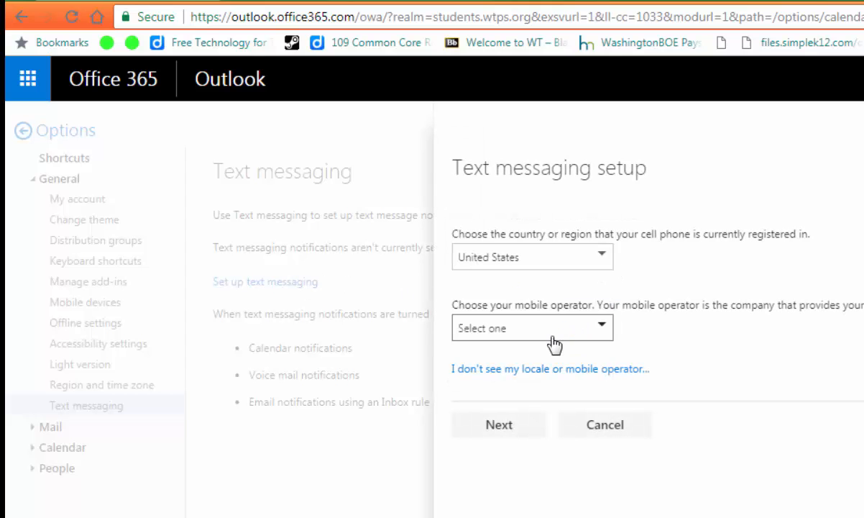
pyautogui.click(560, 338)
pyautogui.click(556, 439)
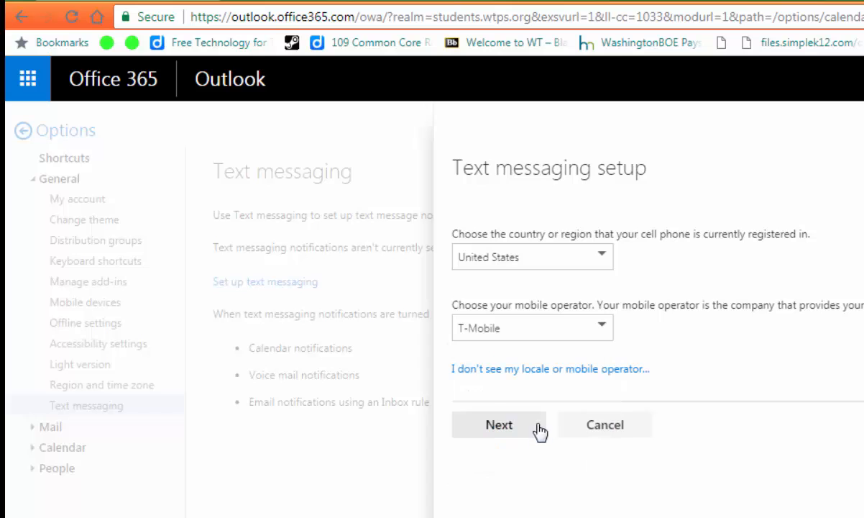
pyautogui.click(519, 427)
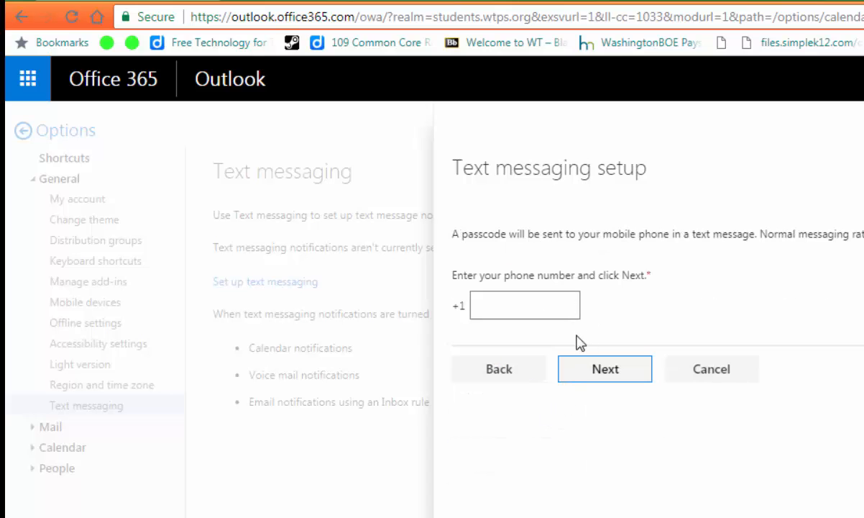
pyautogui.click(599, 371)
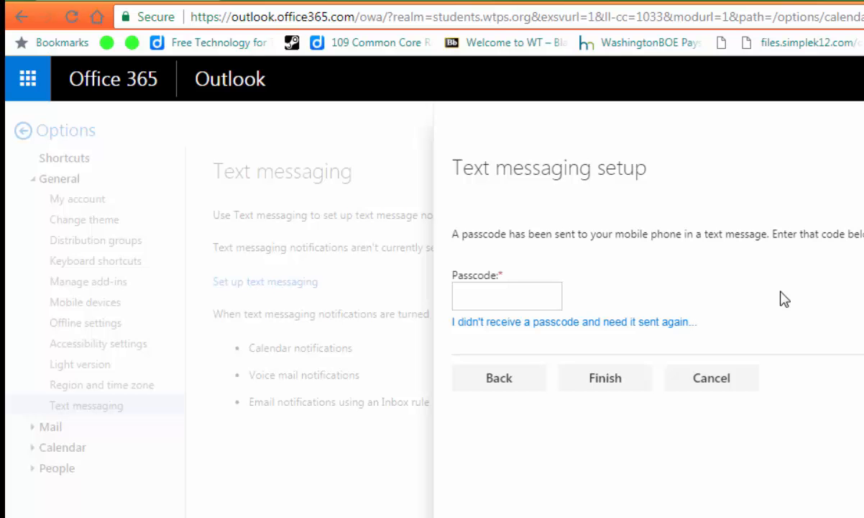
pyautogui.click(724, 381)
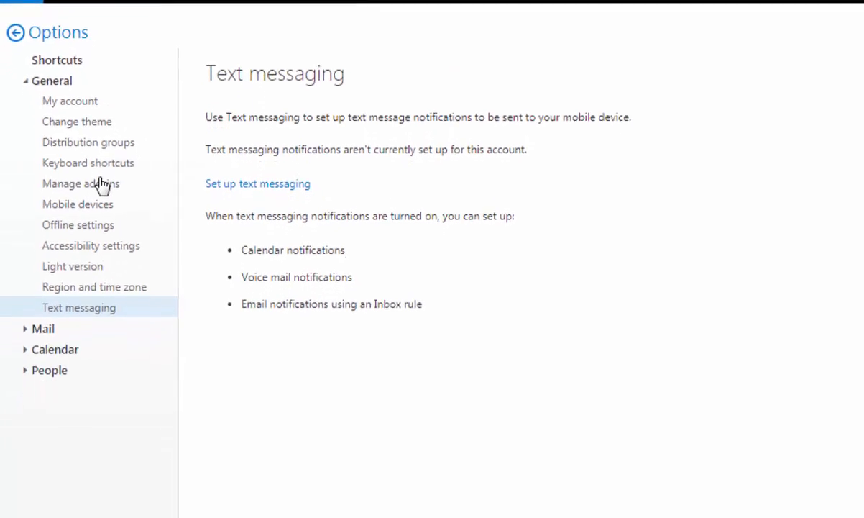
# Step: Return to the calendar's text message notification settings and review the phone notification choices
pyautogui.click(57, 349)
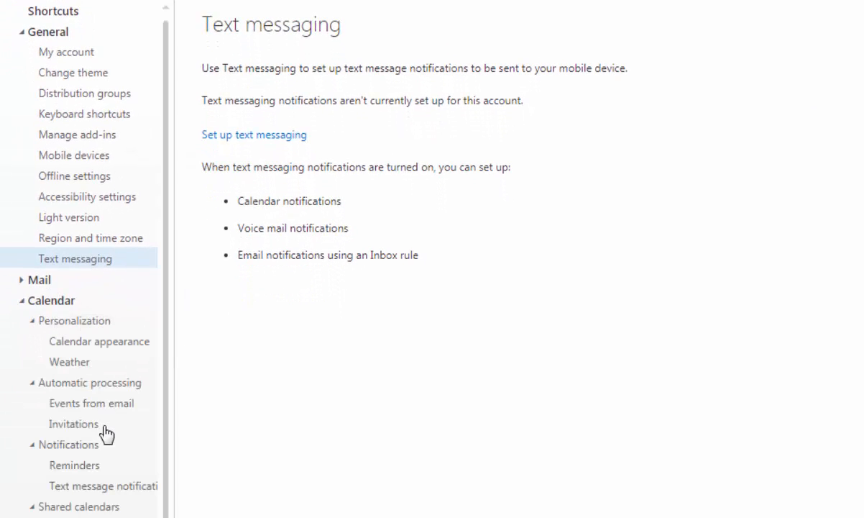
pyautogui.click(87, 487)
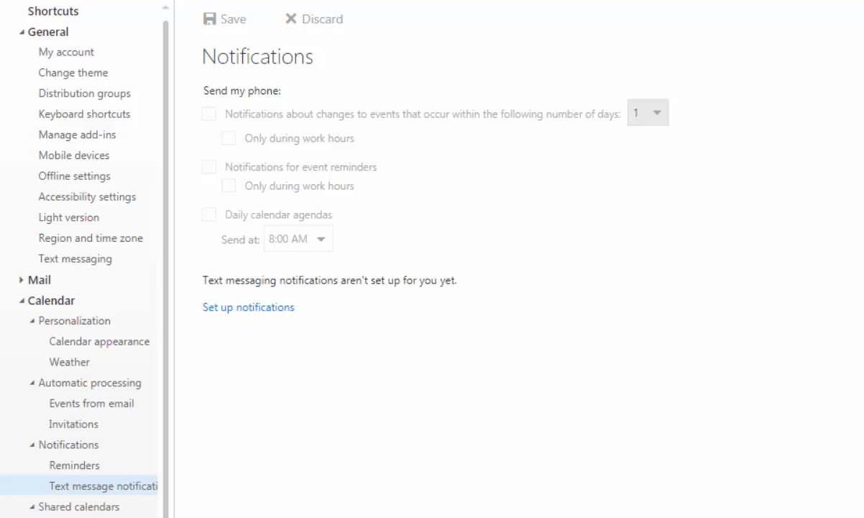
pyautogui.scroll(3, 15, 33)
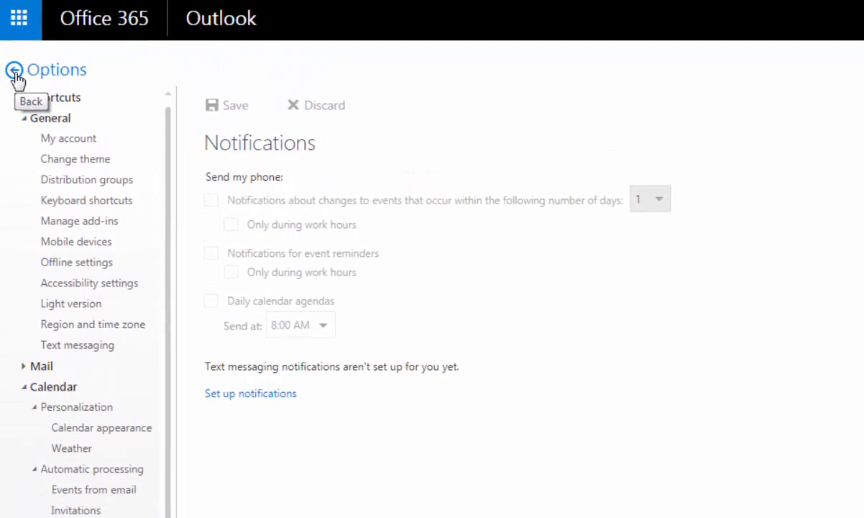
# Step: Return from the options to the calendar and browse the small month calendar forward to December 2017 and back to November
pyautogui.click(15, 74)
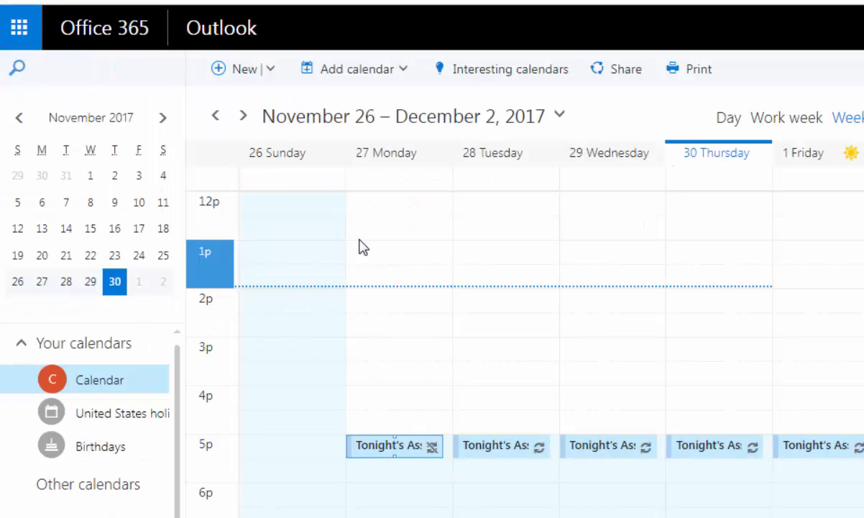
pyautogui.click(161, 118)
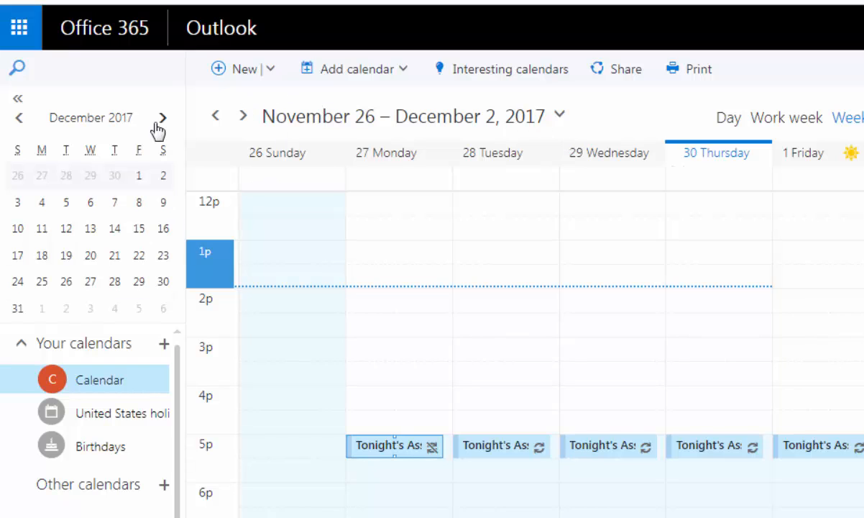
pyautogui.click(18, 117)
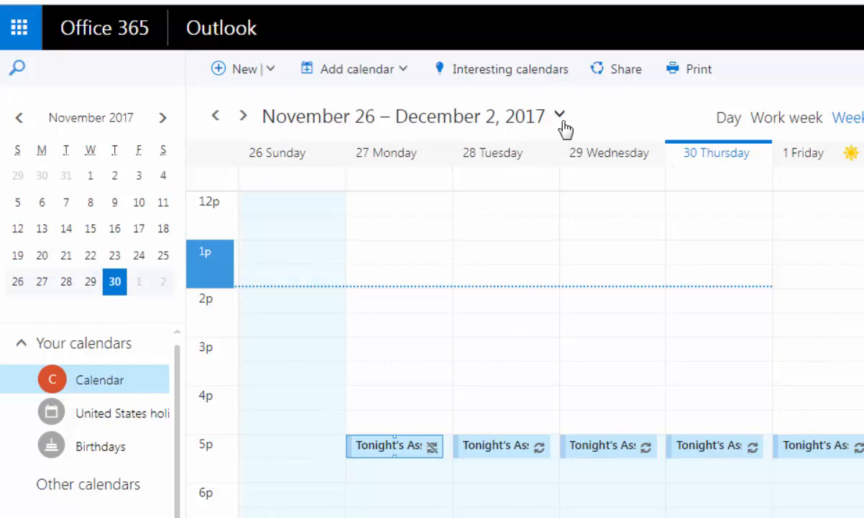
# Step: Jump to the week of December 10–16, 2017 with the date picker and look through its hours
pyautogui.click(561, 117)
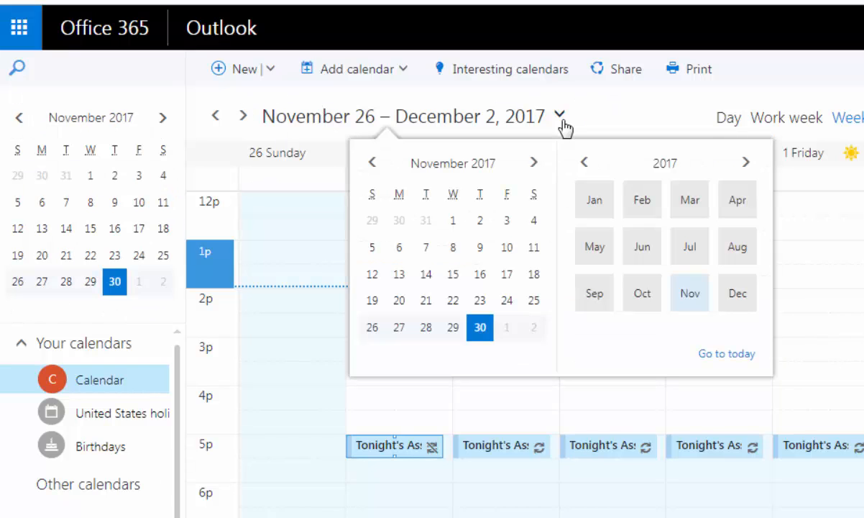
pyautogui.click(533, 163)
pyautogui.click(405, 273)
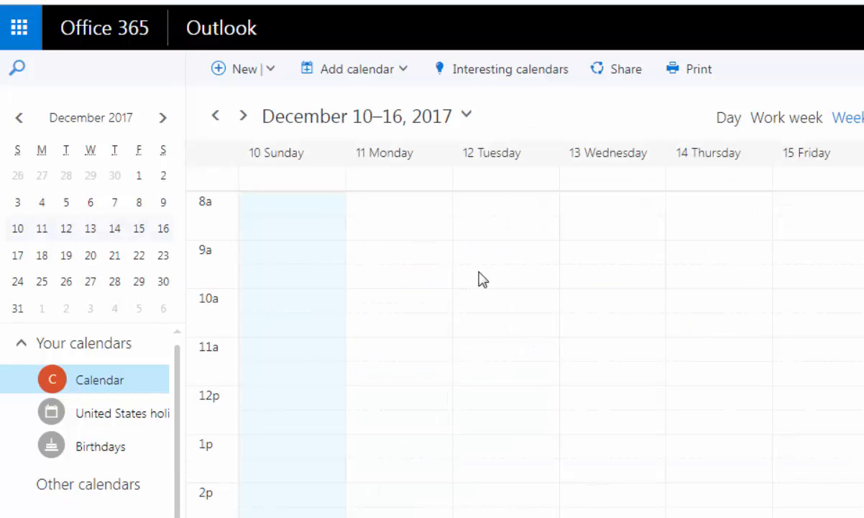
pyautogui.scroll(2, 683, 460)
pyautogui.scroll(-2, 697, 443)
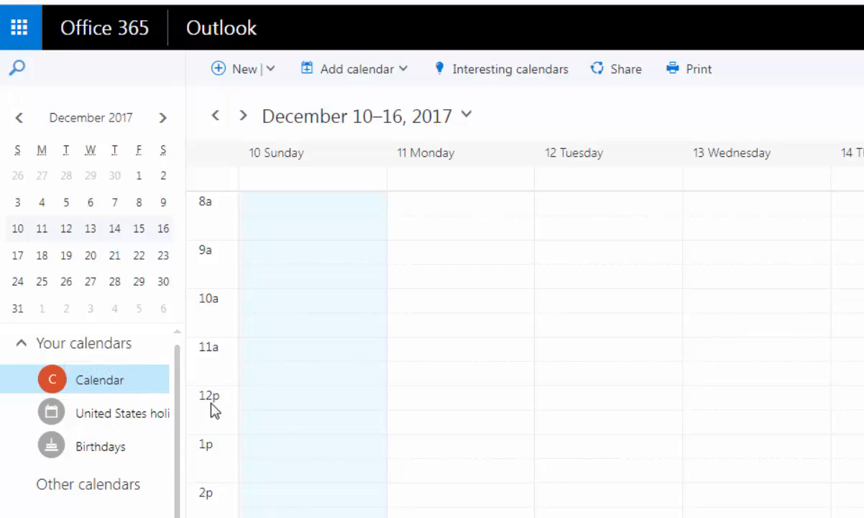
# Step: Change the color of the main calendar to light red
pyautogui.rightClick(128, 379)
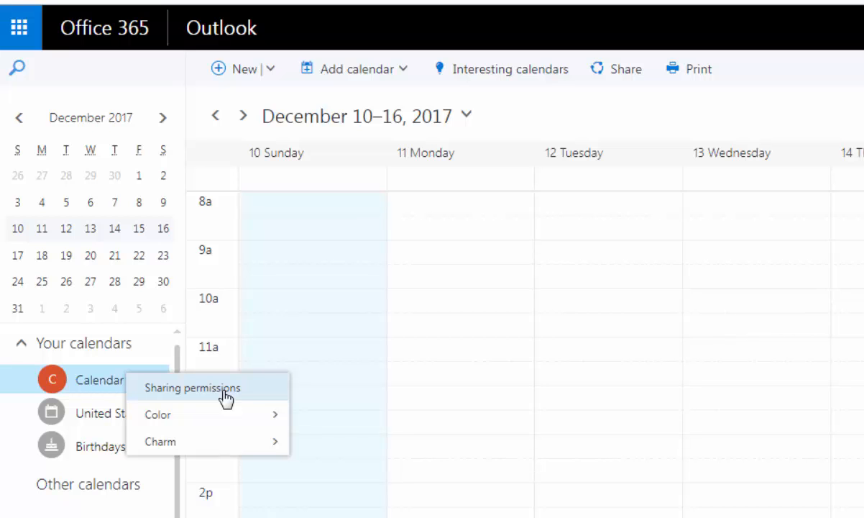
pyautogui.moveTo(230, 415)
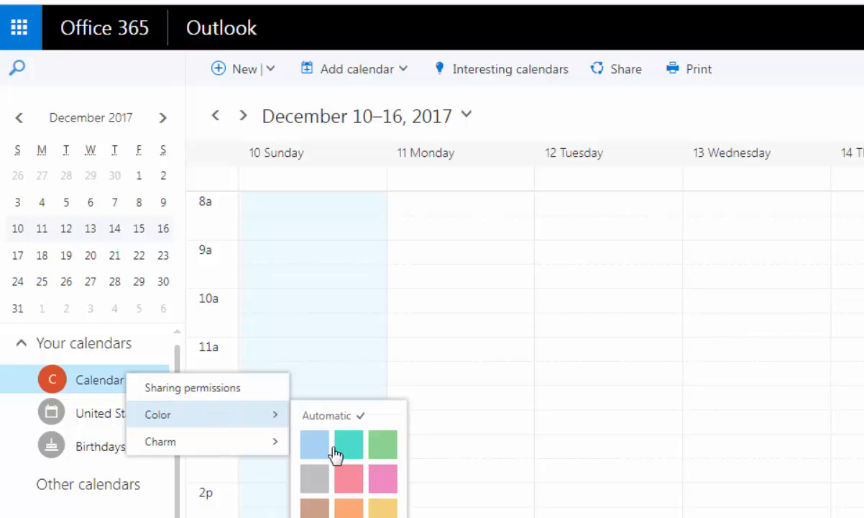
pyautogui.click(348, 477)
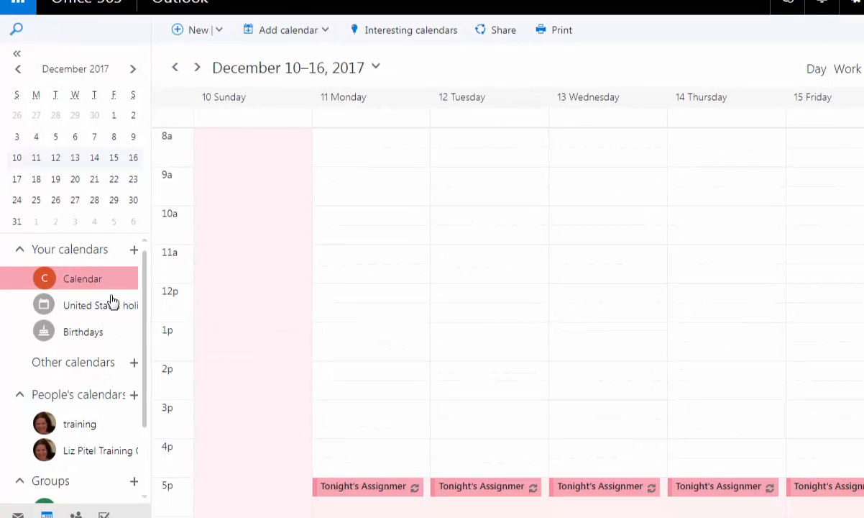
# Step: Assign the note charm to the main calendar so its events carry that symbol
pyautogui.rightClick(119, 282)
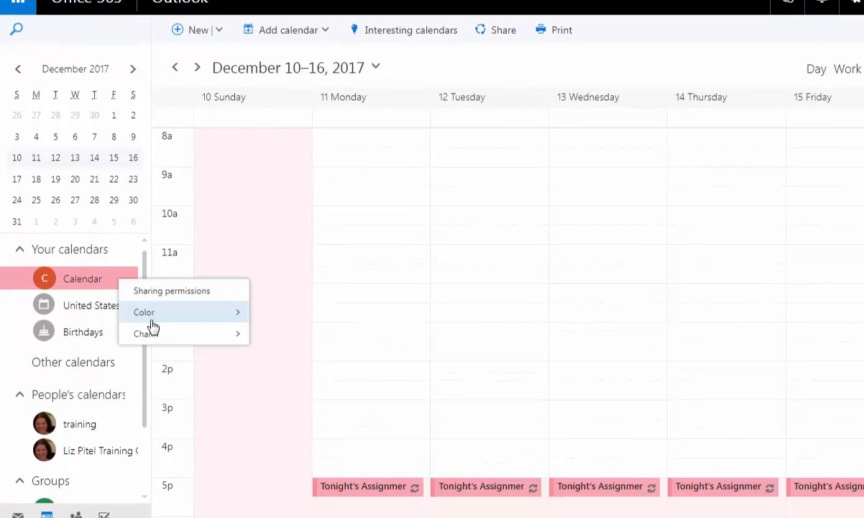
pyautogui.moveTo(156, 333)
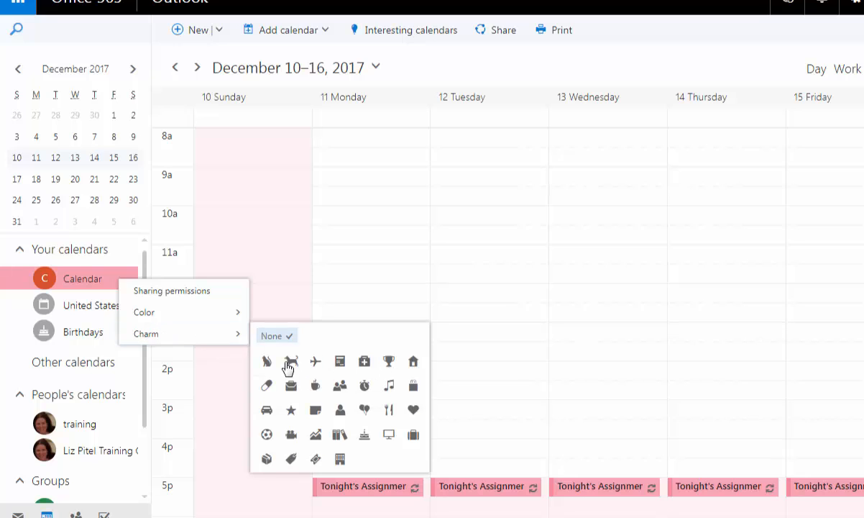
pyautogui.click(292, 389)
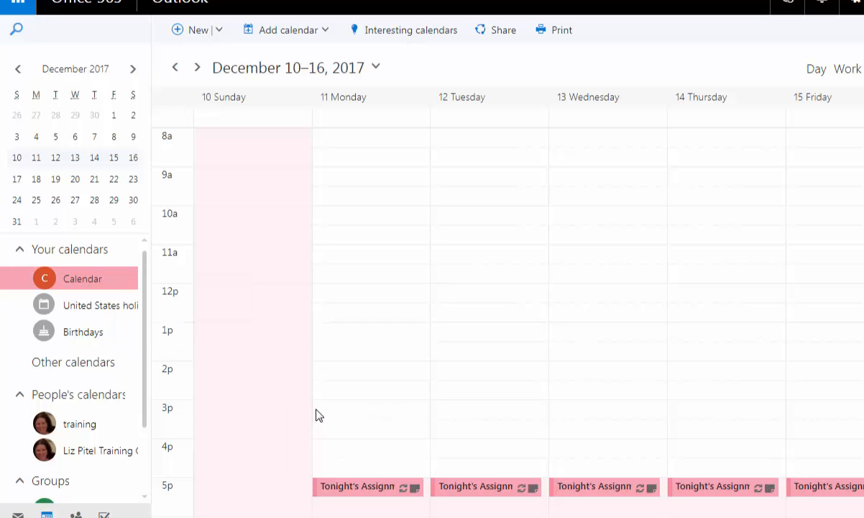